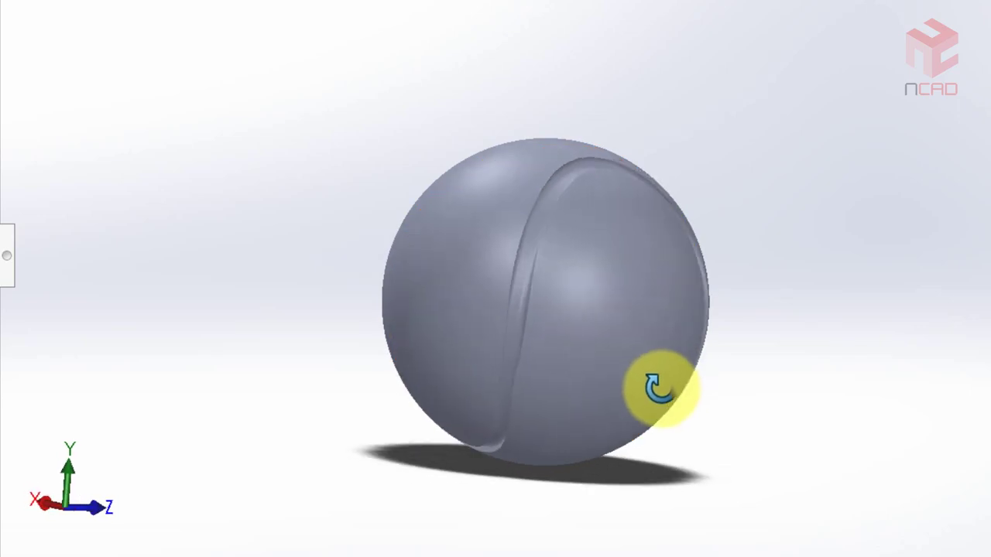
Orbit the finished green tennis ball to show it from all sides, including its seam
mouse_move(711, 358)
middle_mouse_down()
mouse_move(400, 392)
mouse_move(559, 459)
mouse_move(621, 506)
mouse_move(687, 269)
middle_mouse_up()
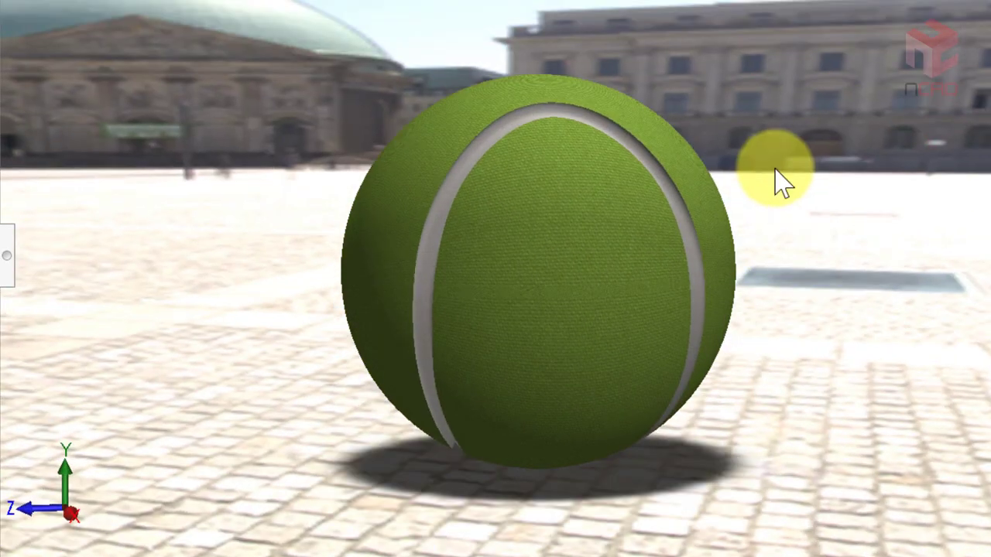
mouse_move(782, 182)
middle_mouse_down()
mouse_move(515, 372)
mouse_move(593, 354)
mouse_move(579, 426)
mouse_move(663, 222)
mouse_move(633, 266)
mouse_move(634, 285)
middle_mouse_up()
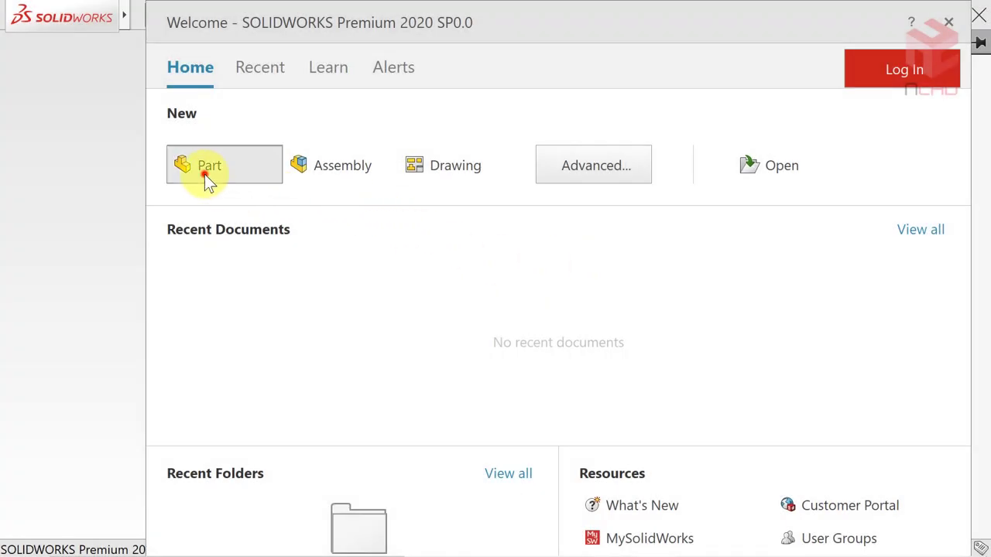
Create a new part and start a sketch on the Front Plane
left_click(204, 174)
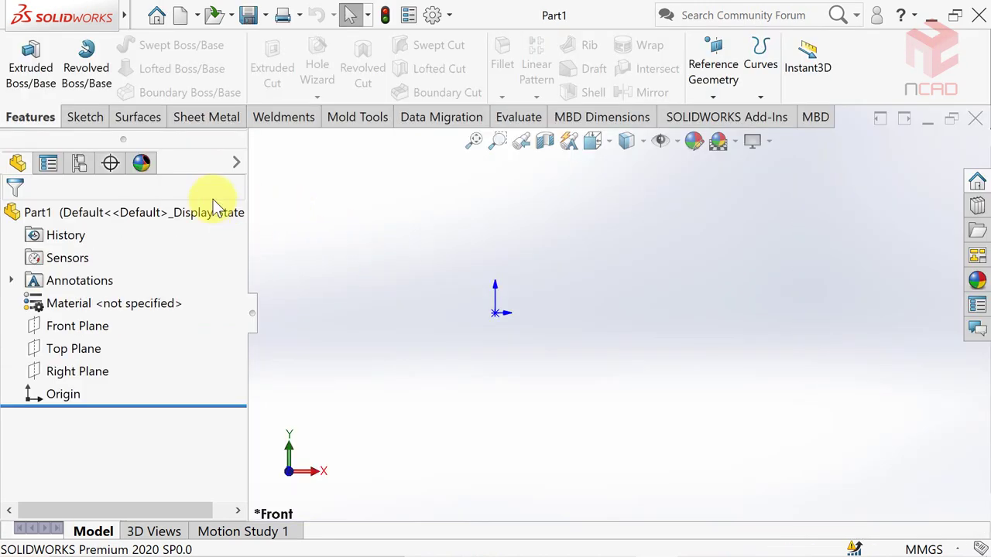
left_click(85, 118)
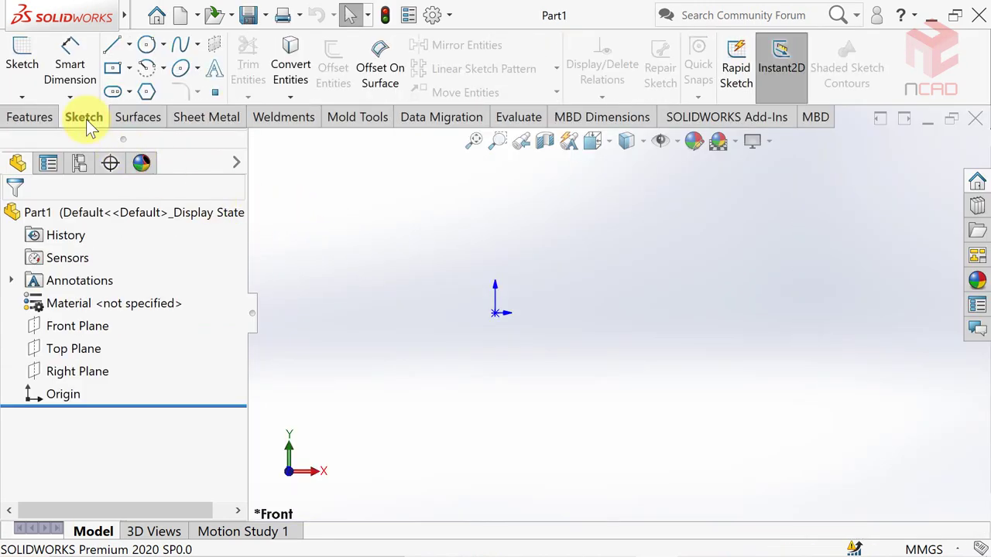
left_click(22, 60)
left_click(355, 219)
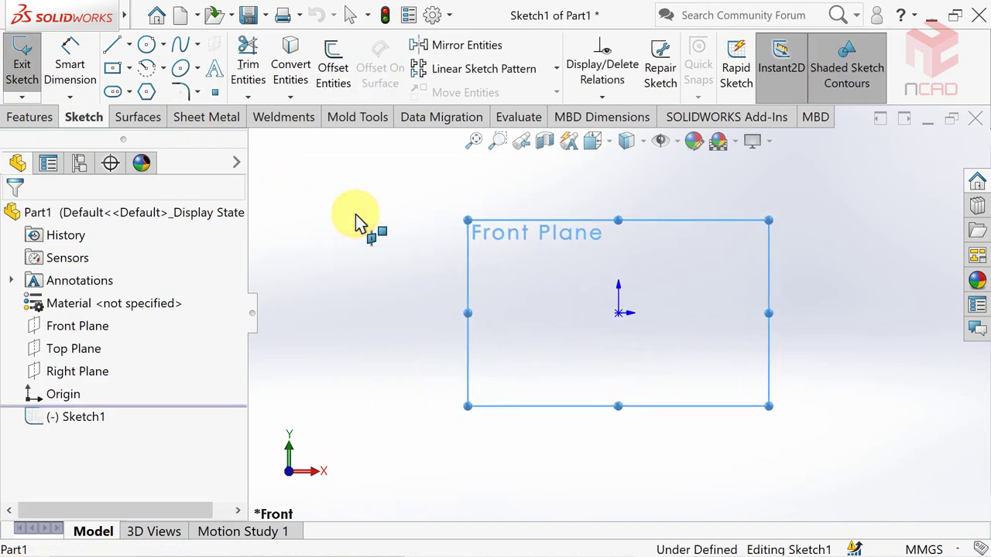
Draw a centrepoint arc at the origin and make its endpoints and centre vertical
left_click(147, 68)
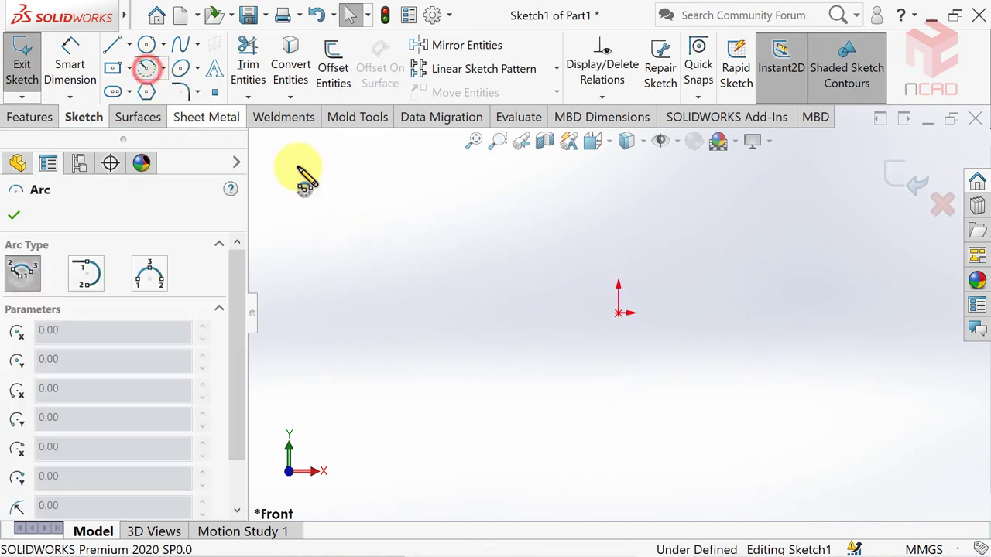
left_click(618, 312)
left_click(694, 406)
left_click(654, 199)
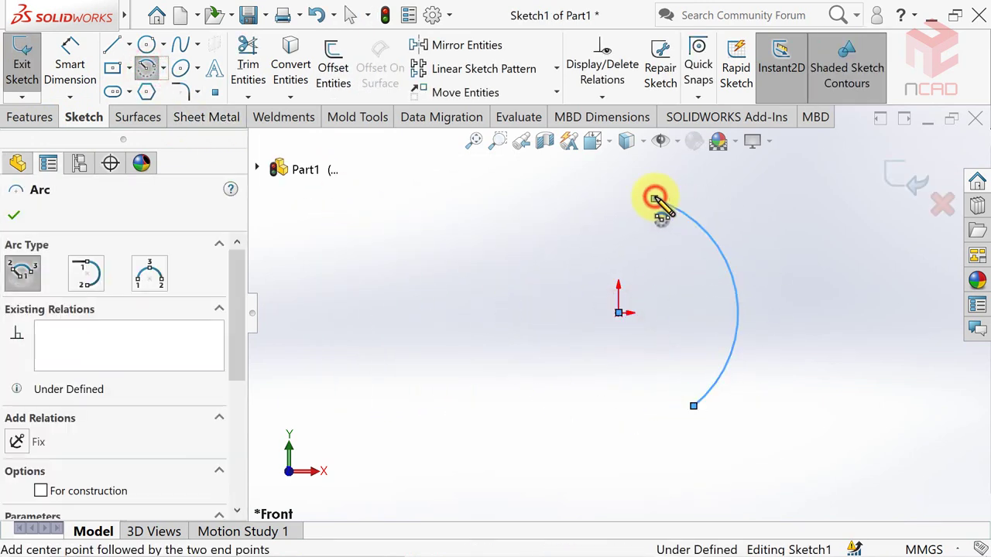
key("Escape")
left_click(654, 200)
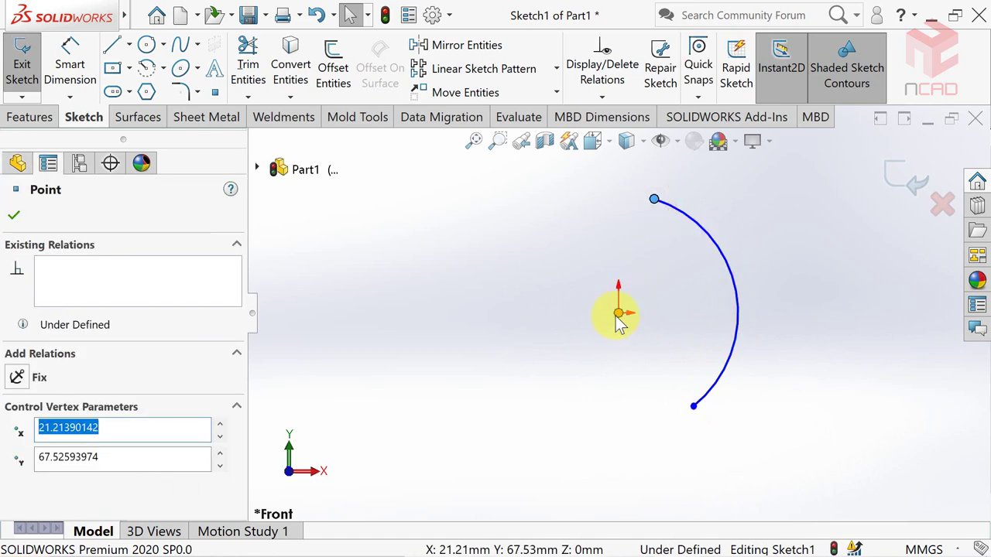
left_click(617, 313, "ctrl")
left_click(694, 408, "ctrl")
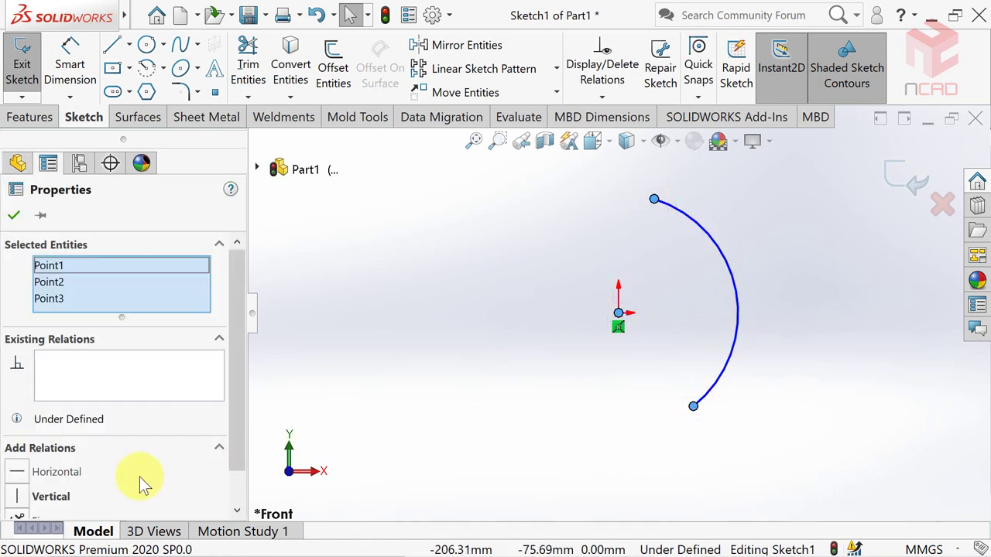
left_click(15, 218)
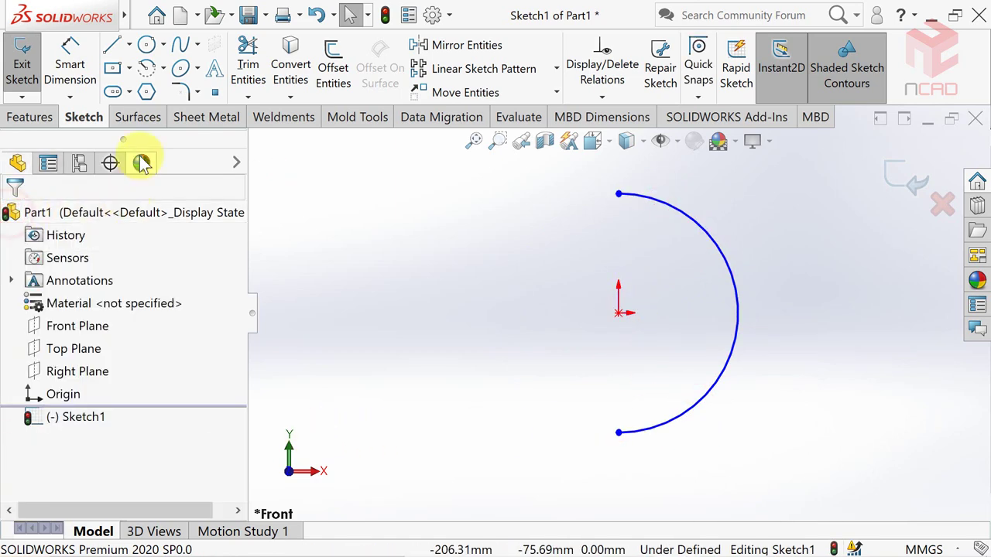
Close the half-circle with a vertical line and dimension it to 72 mm
left_click(113, 47)
left_click(618, 193)
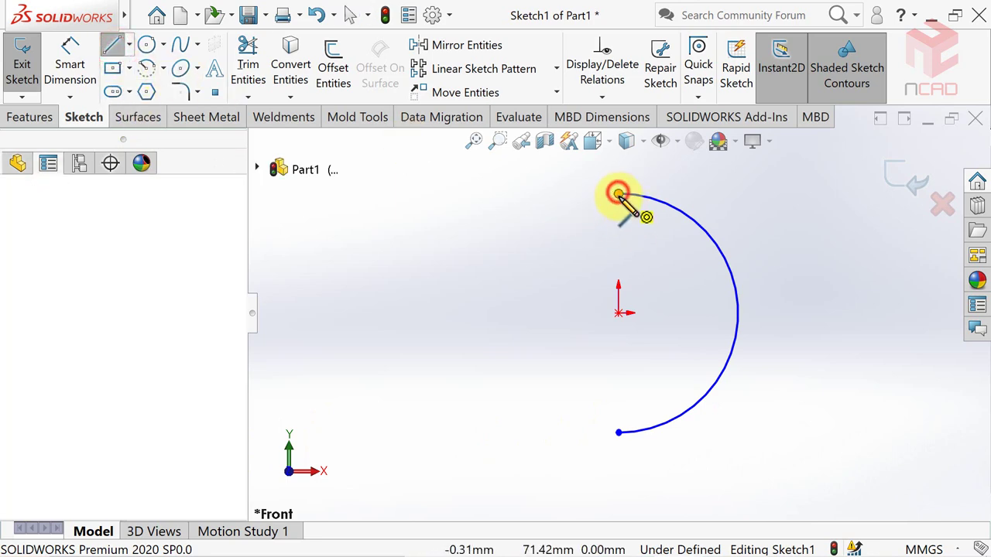
left_click(619, 432)
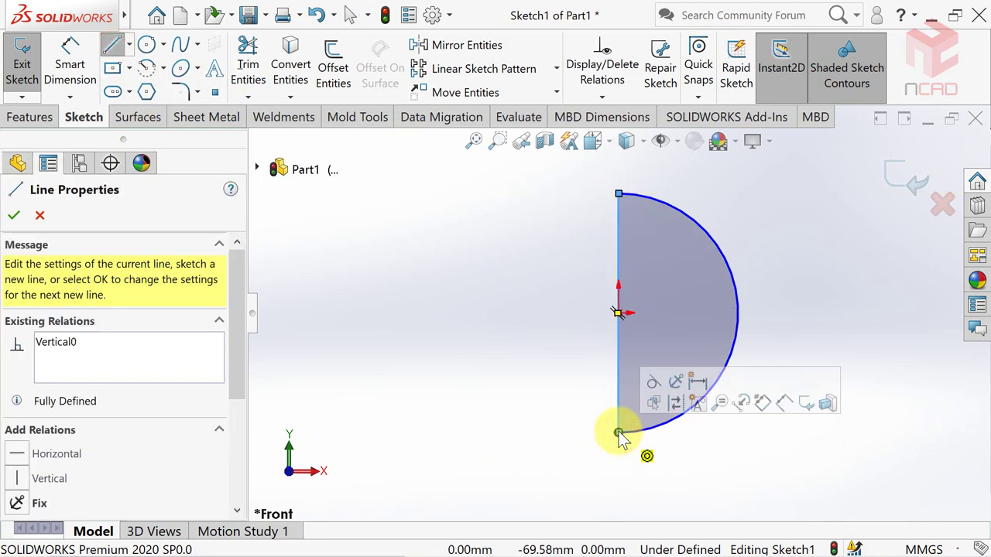
left_click(70, 54)
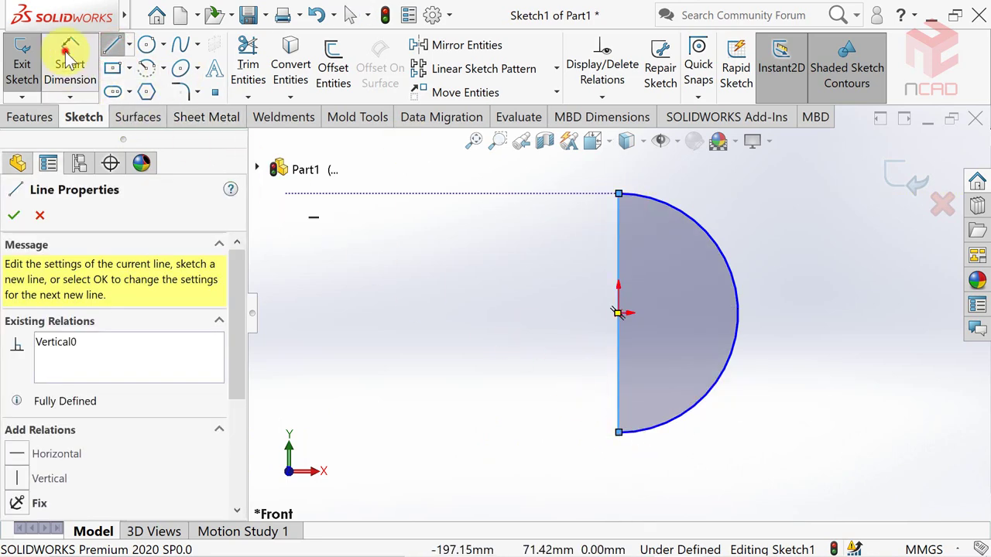
left_click(609, 366)
left_click(588, 340)
type("72")
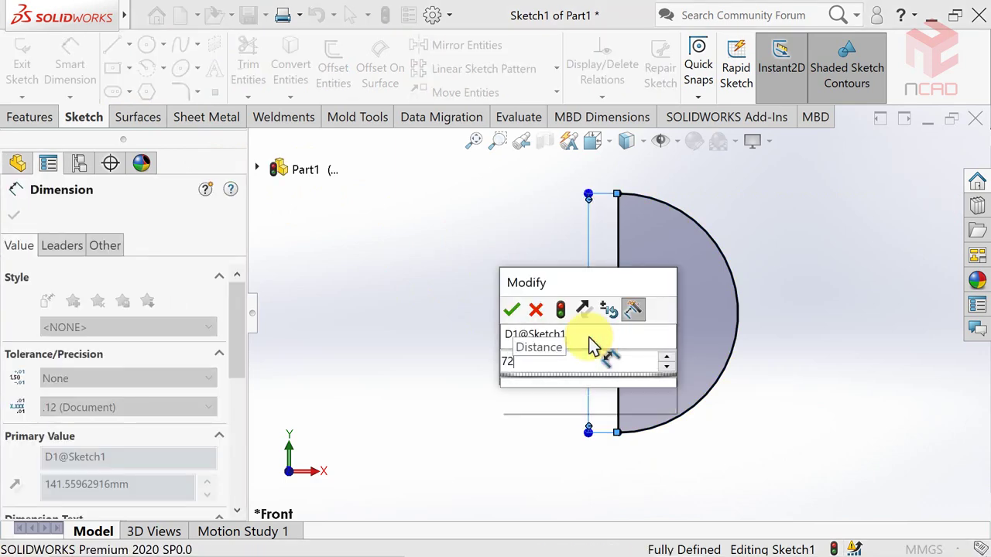
key("Return")
key("Escape")
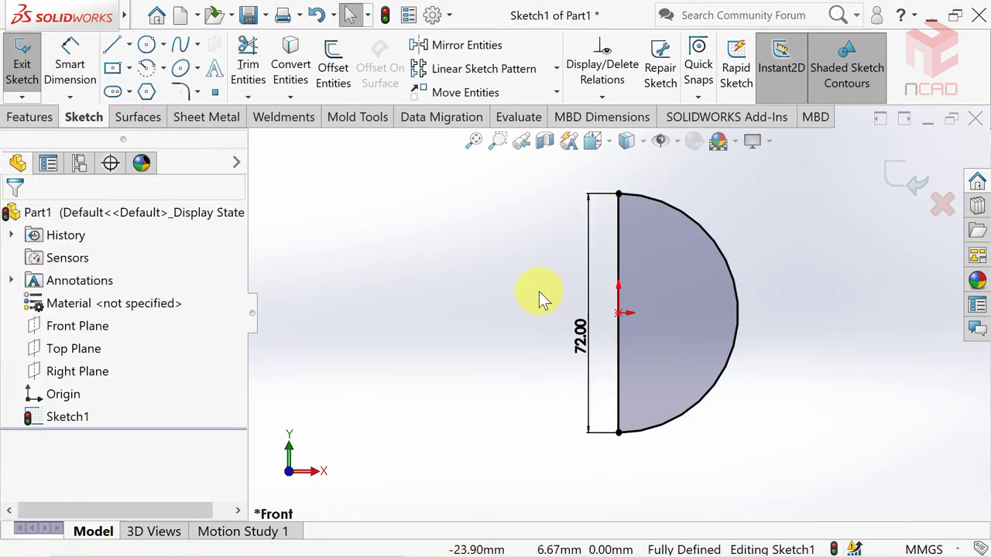
left_click(31, 117)
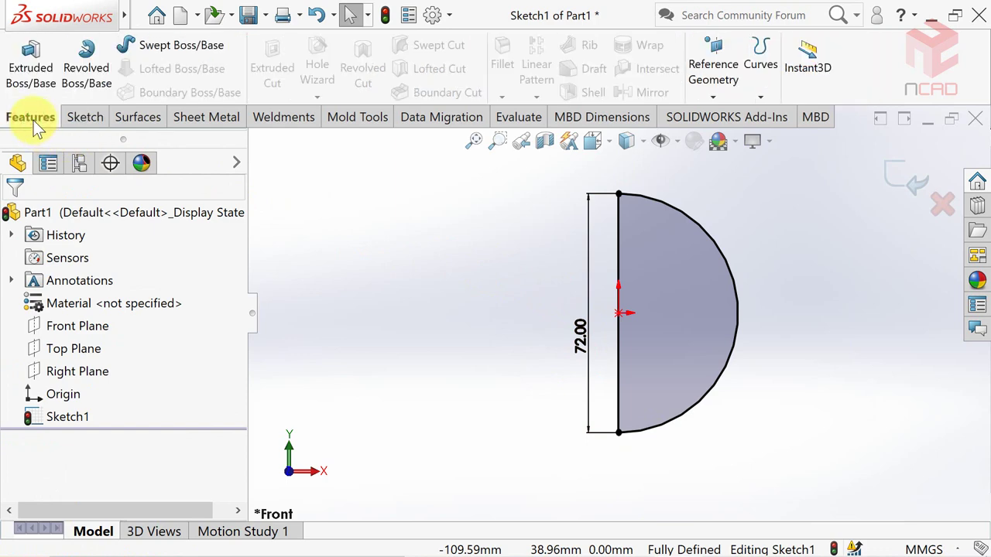
Revolve the sketch about its 72 mm line as a reversed 4 mm thin feature
left_click(78, 87)
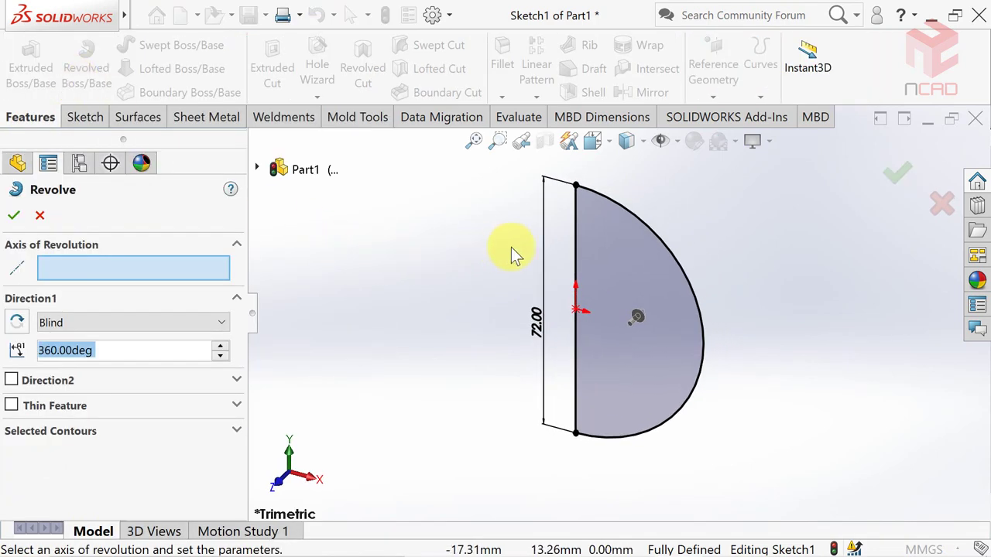
left_click(575, 259)
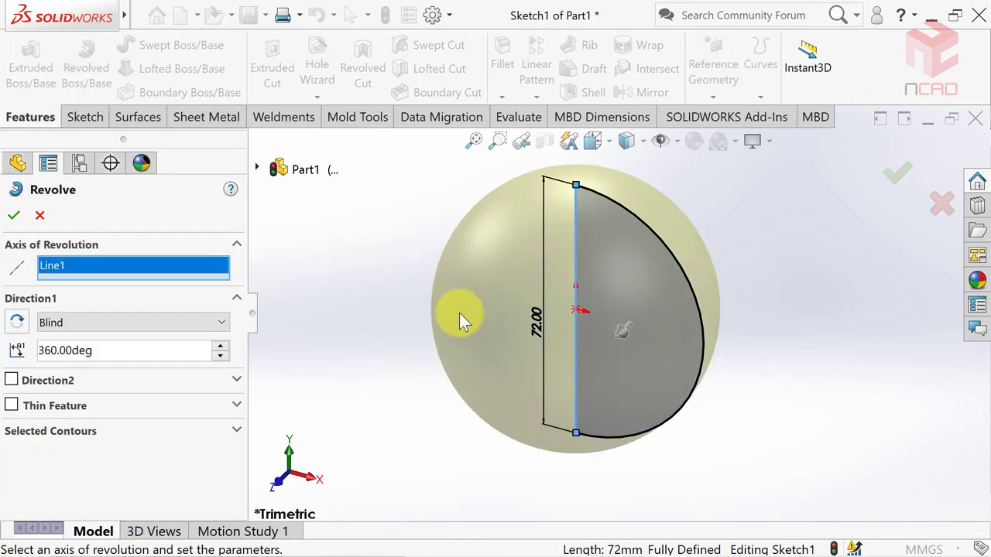
left_click(11, 406)
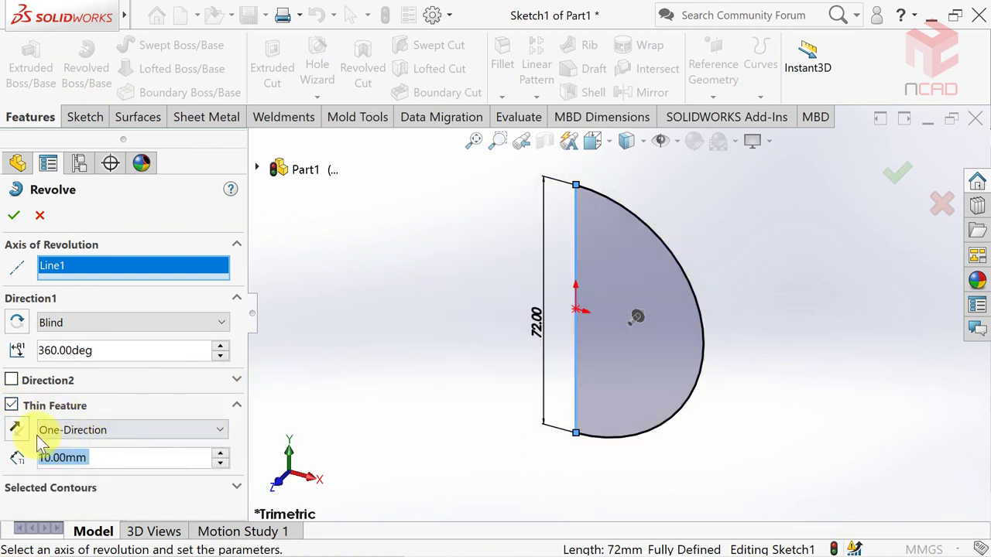
left_click(22, 434)
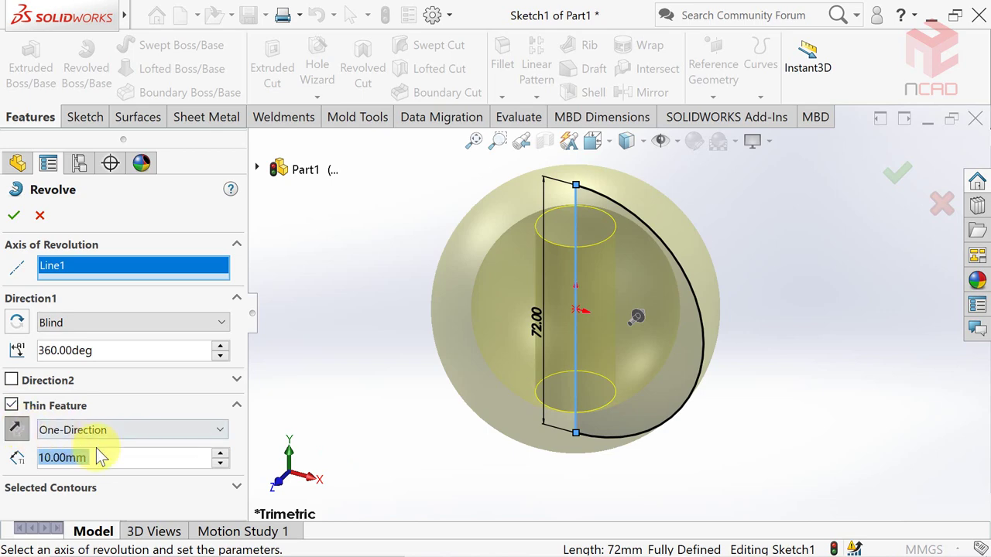
type("4")
key("Return")
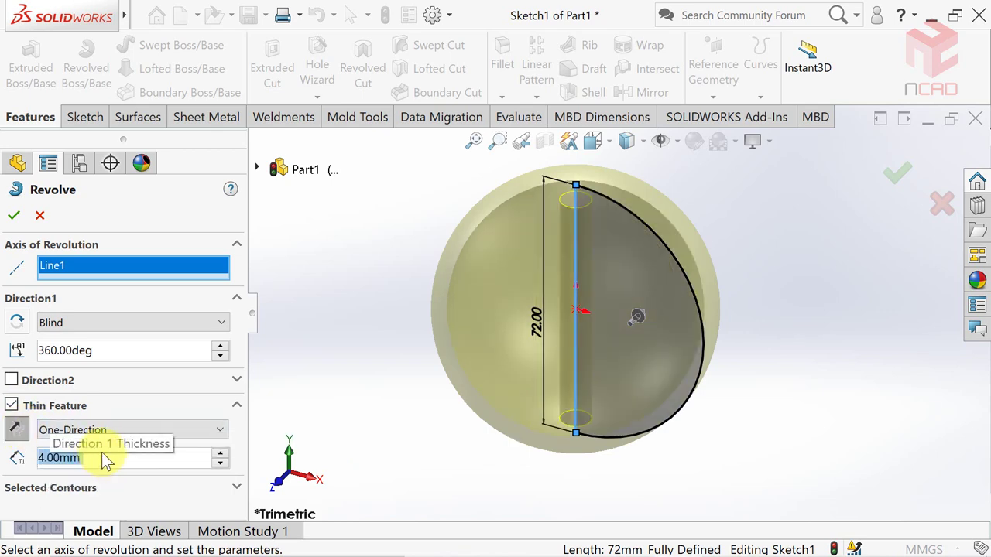
left_click(15, 216)
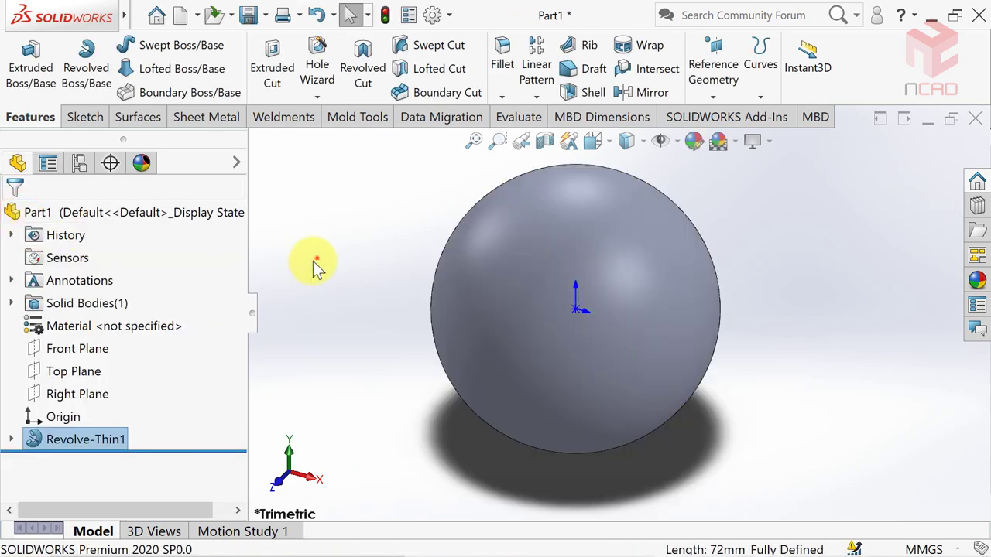
Toggle a section view of the sphere on and off, then switch to Hidden Lines Visible
left_click(544, 140)
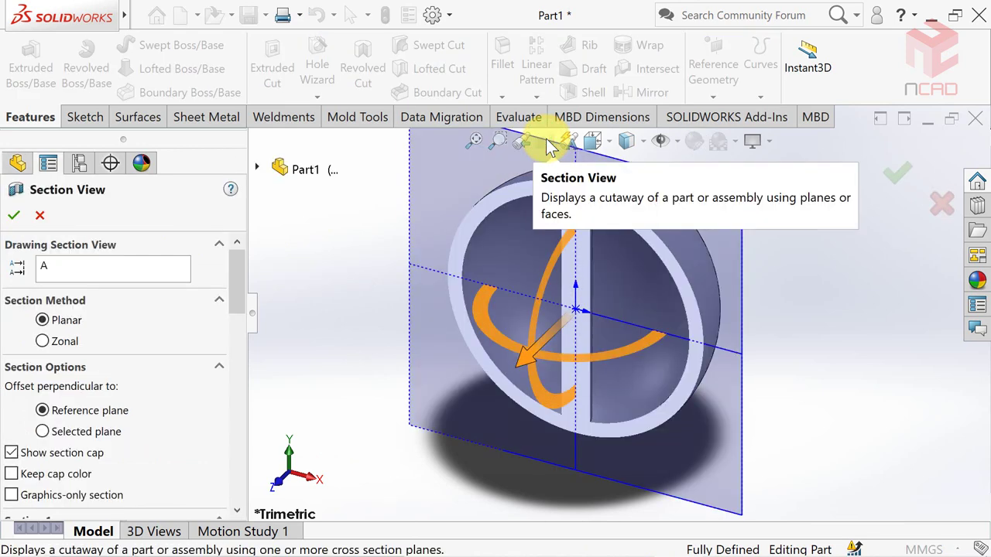
left_click(895, 172)
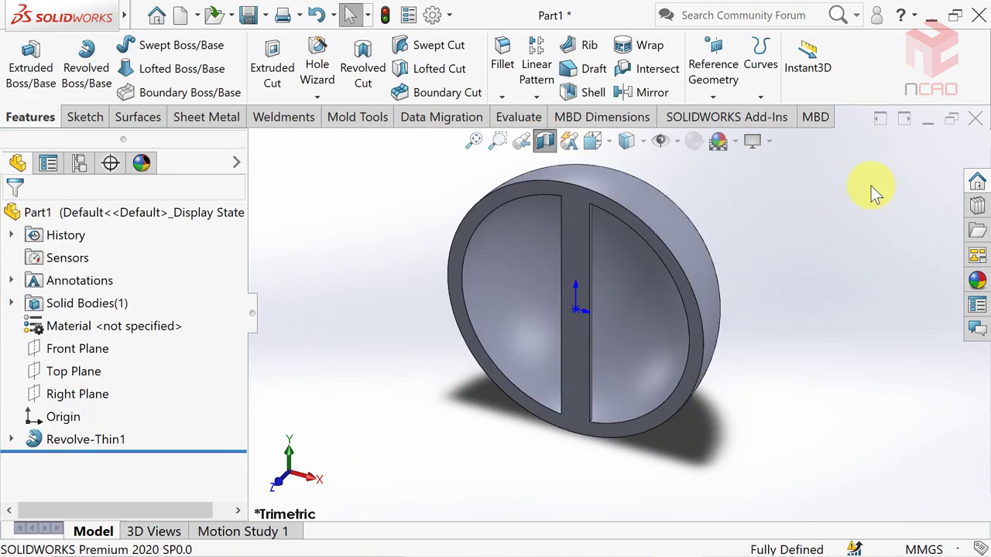
left_click(544, 140)
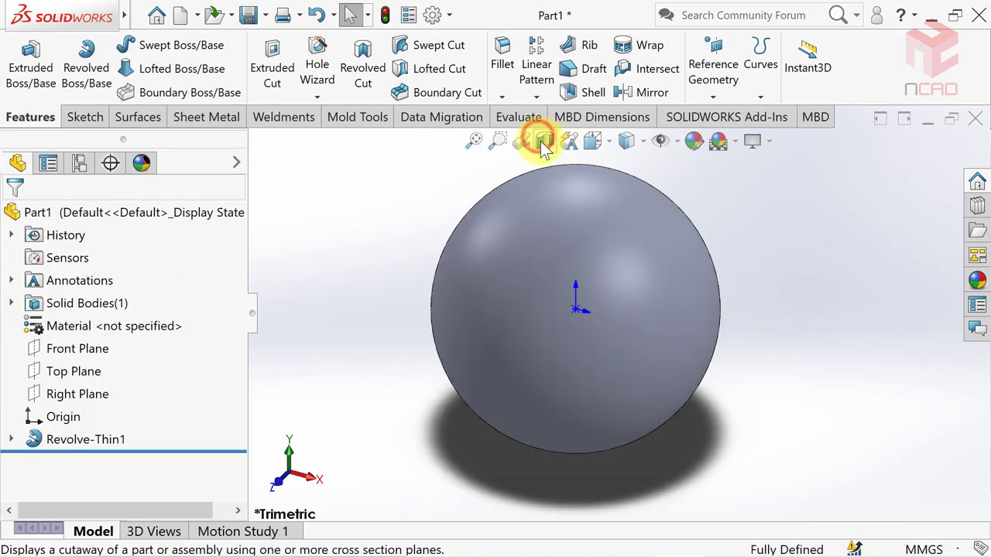
left_click(640, 144)
left_click(634, 244)
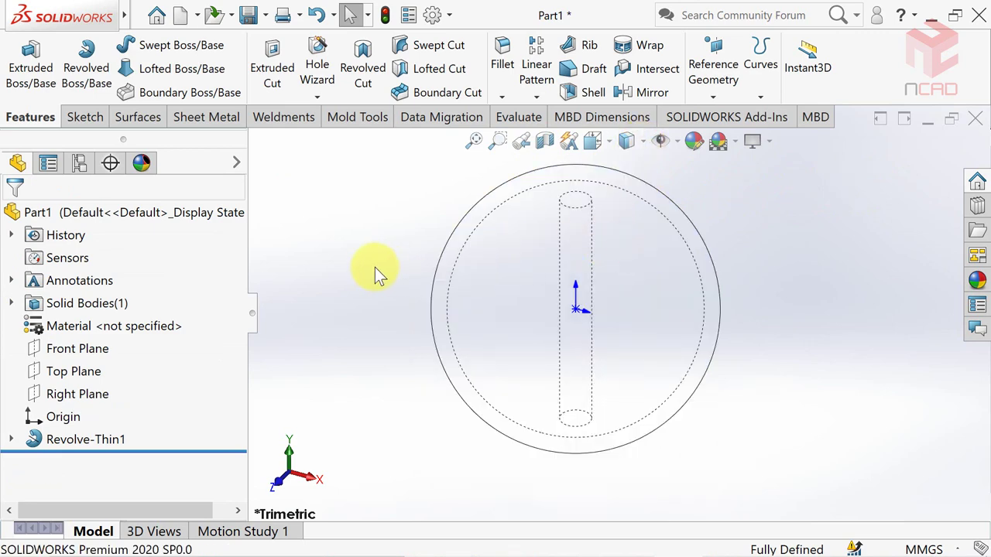
Start a new sketch on the Front Plane and view it normal to the screen
left_click(84, 117)
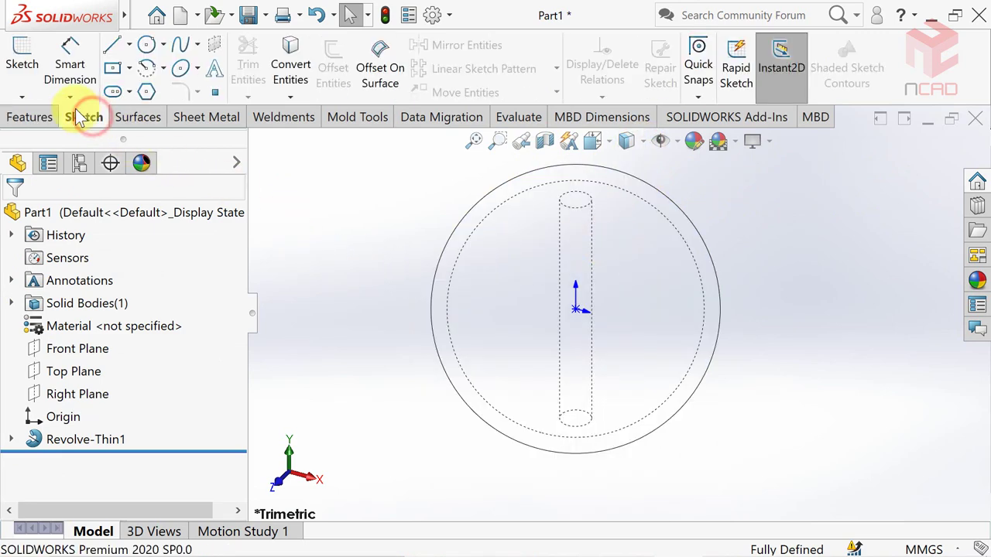
left_click(22, 55)
left_click(255, 168)
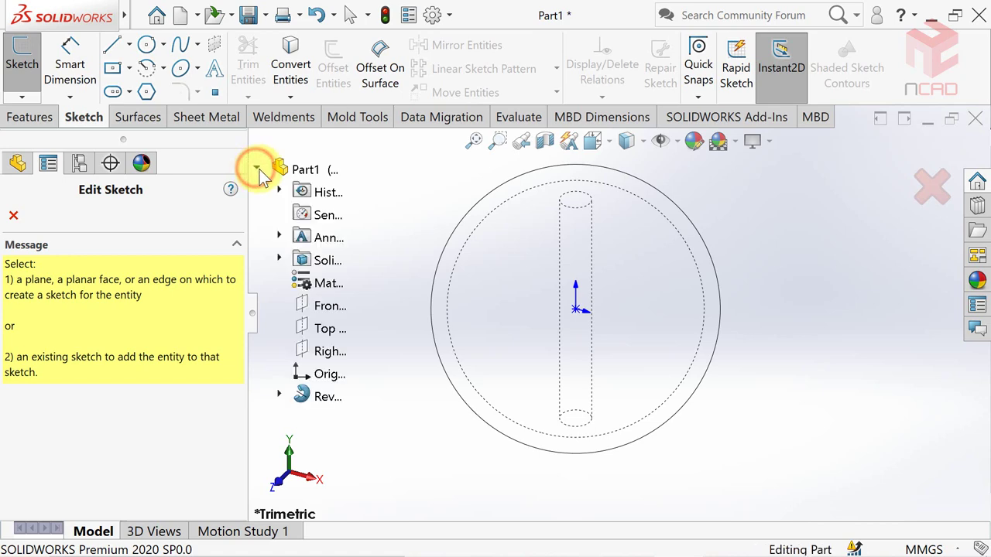
left_click(343, 309)
key("space")
left_click(379, 323)
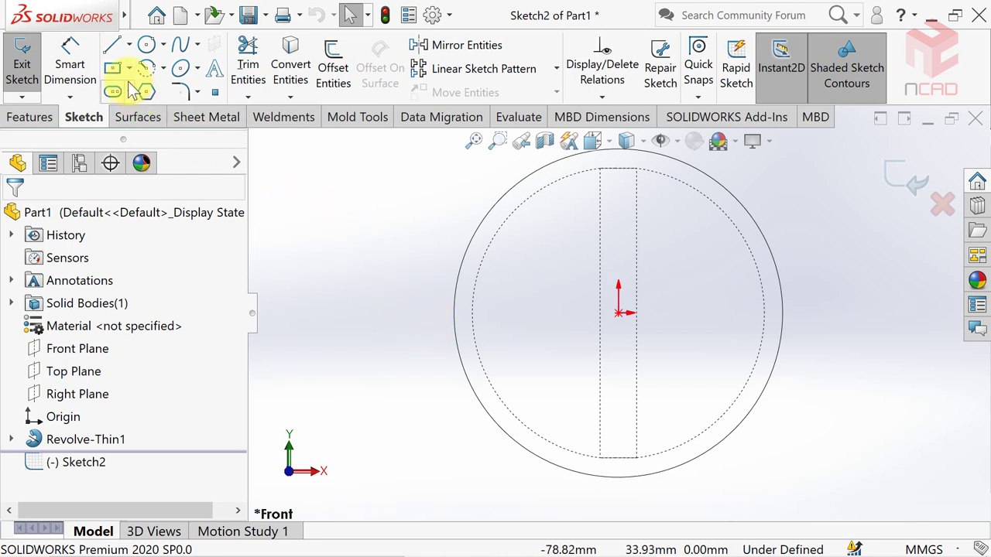
Draw a horizontal centerline across the top of the sphere and dimension it 30 mm
left_click(129, 47)
left_click(151, 90)
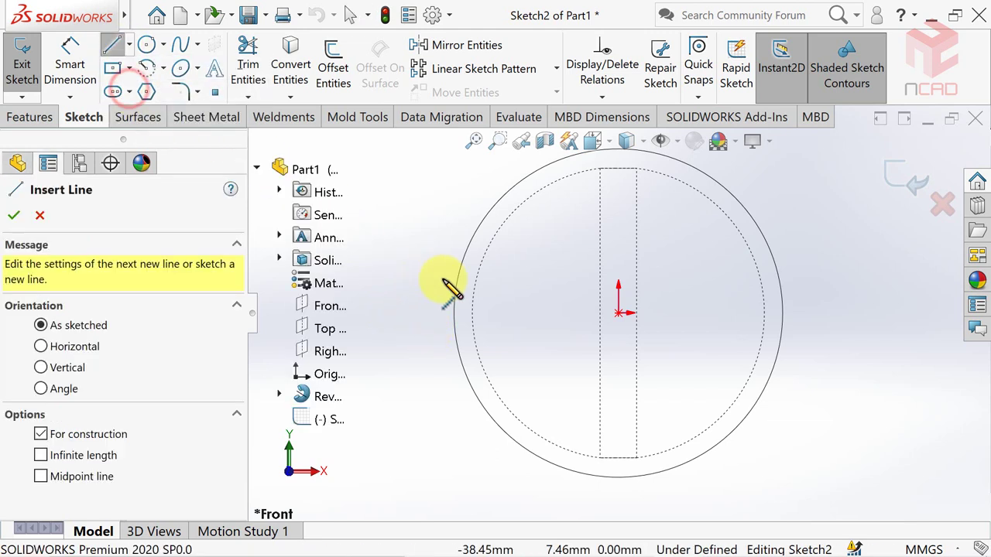
left_click(490, 211)
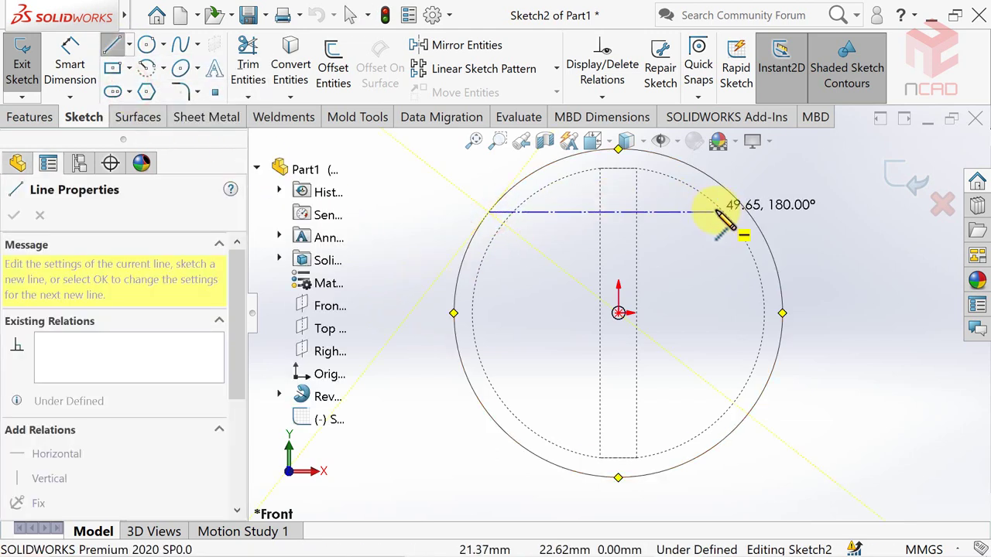
left_click(746, 214)
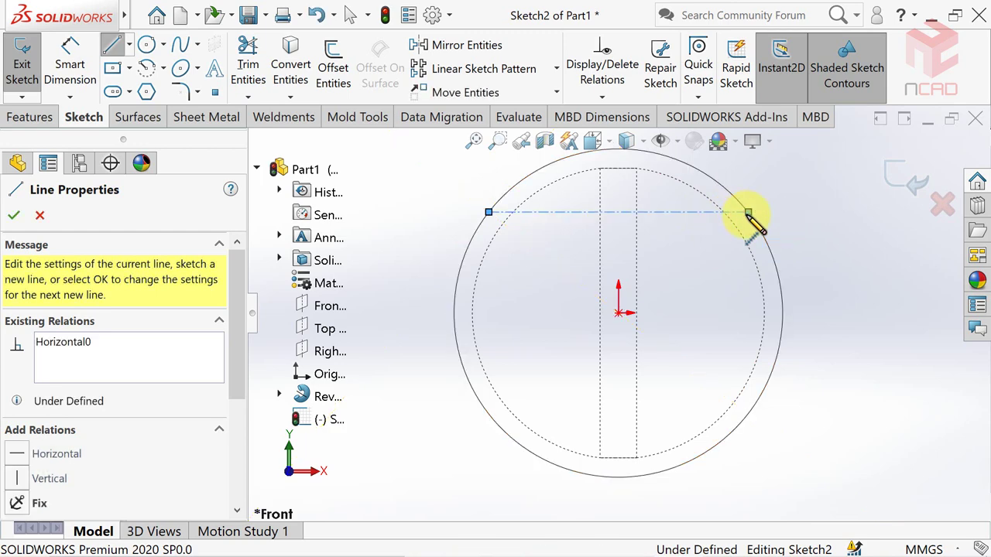
key("Escape")
left_click(70, 62)
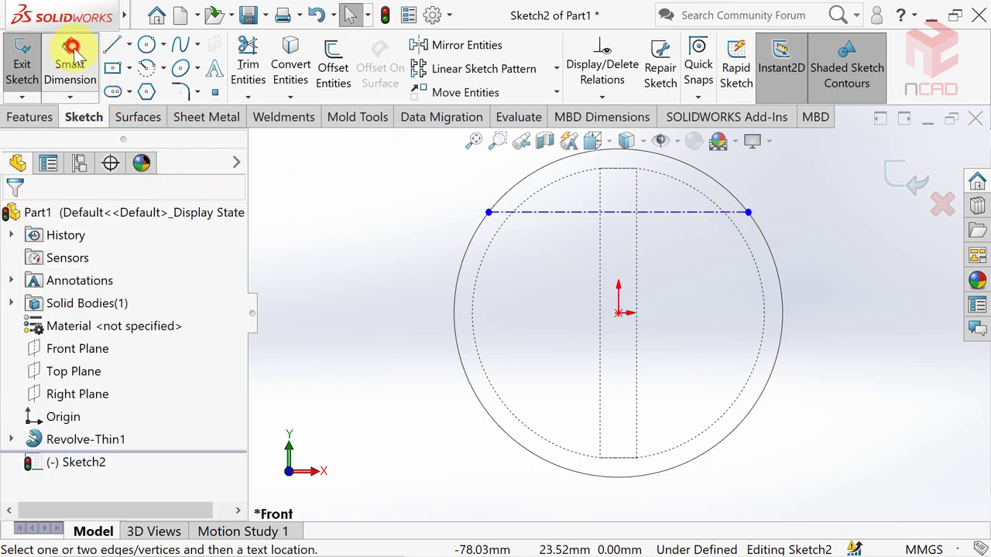
left_click(648, 213)
left_click(625, 183)
type("3")
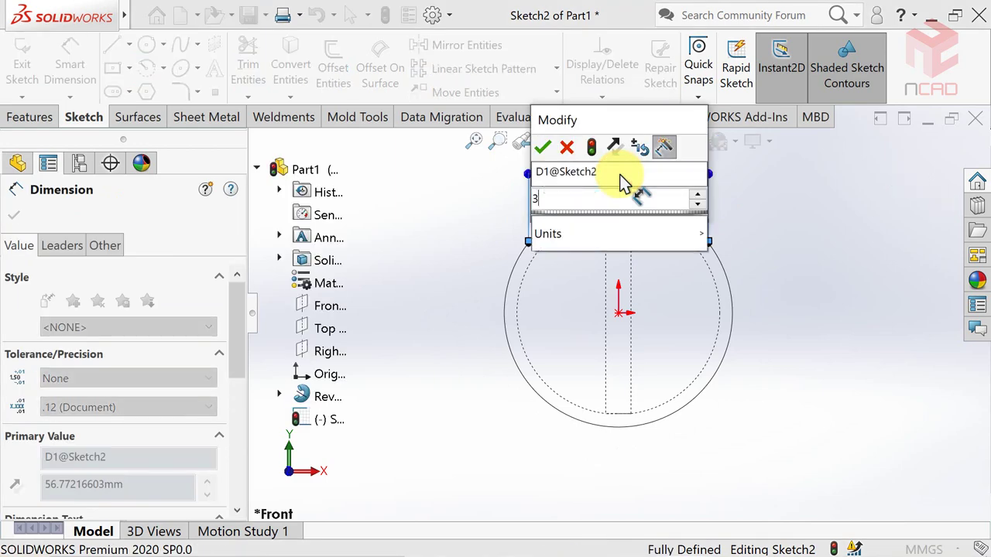
type("0")
key("Return")
left_click(619, 170)
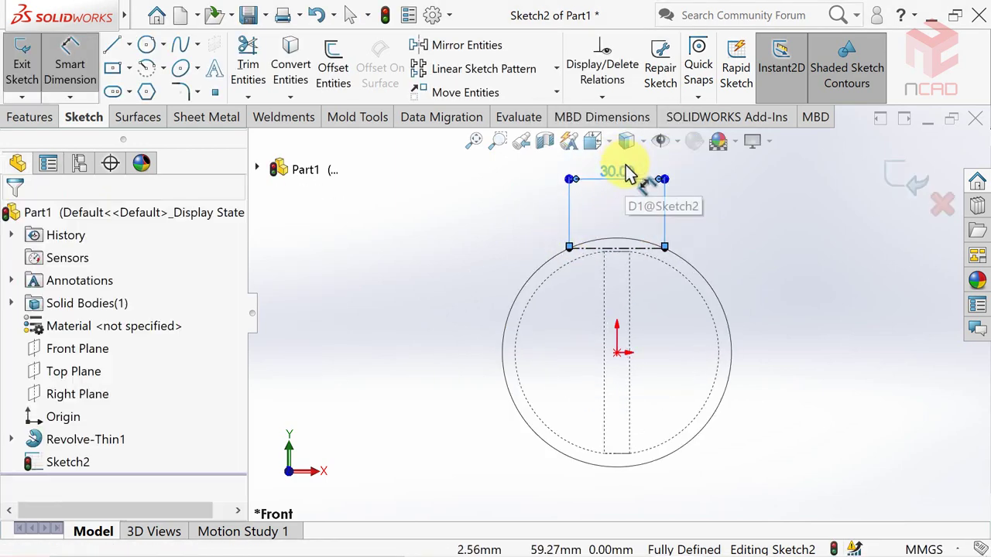
left_click(654, 379)
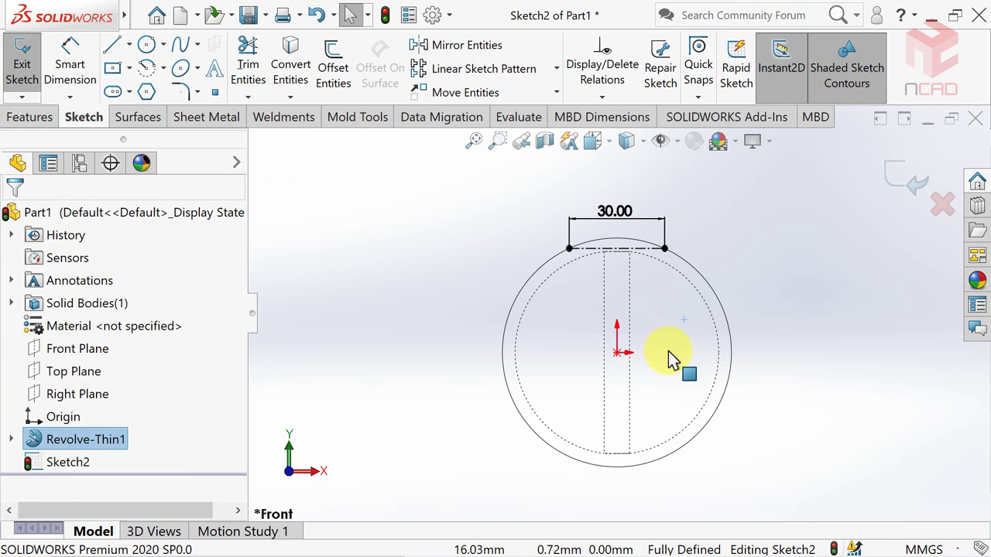
Return to the isometric view and exit Sketch2
key("space")
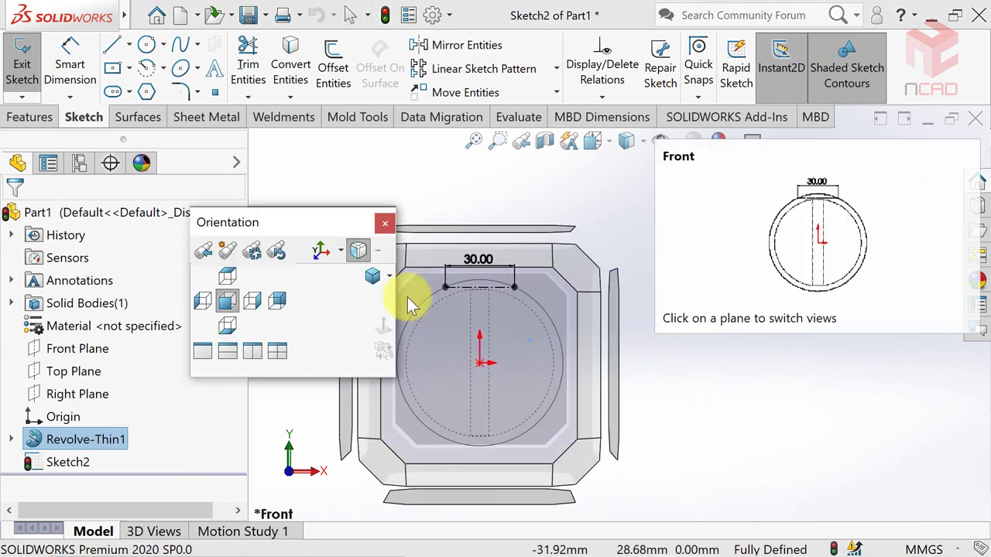
left_click(372, 277)
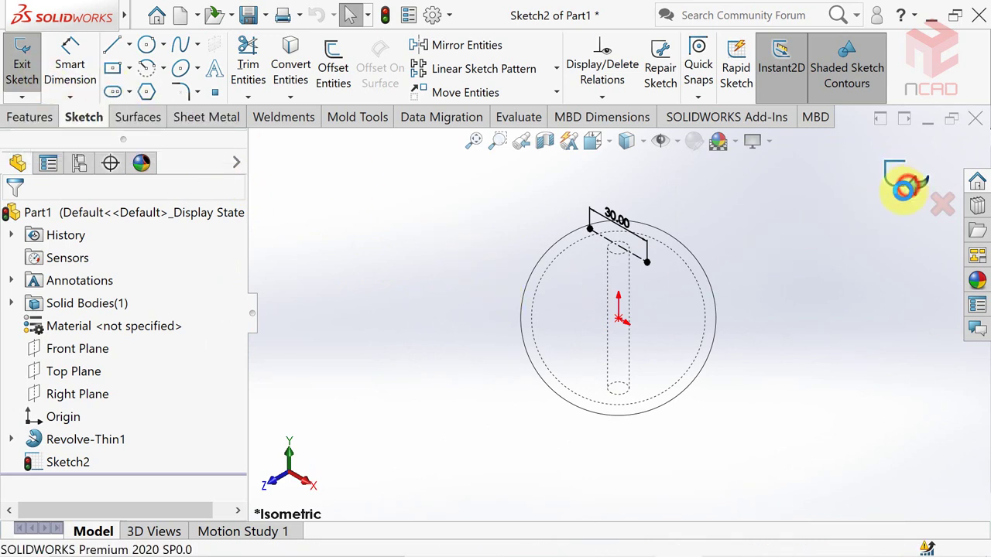
left_click(904, 186)
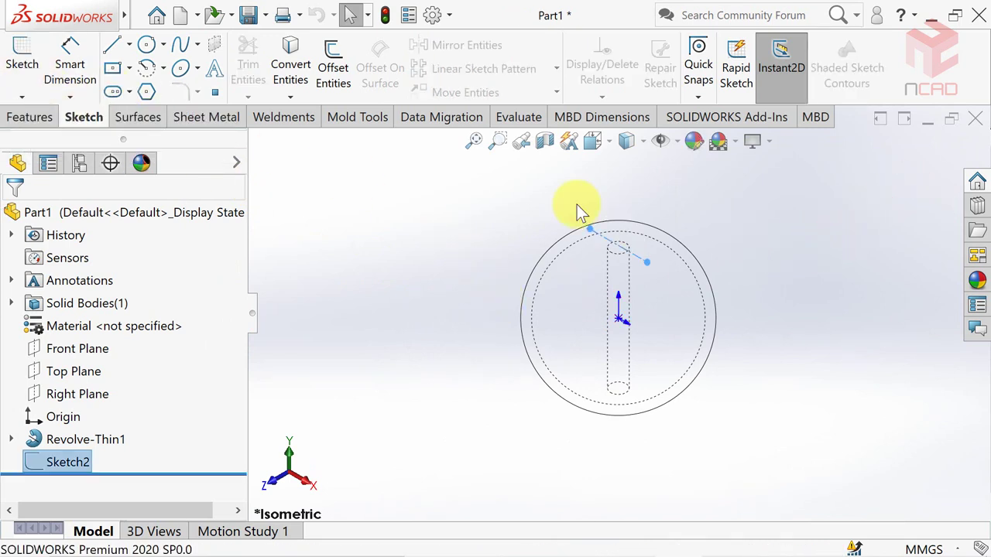
Start a new sketch on the Right Plane and view it normal to the screen
left_click(26, 51)
left_click(257, 168)
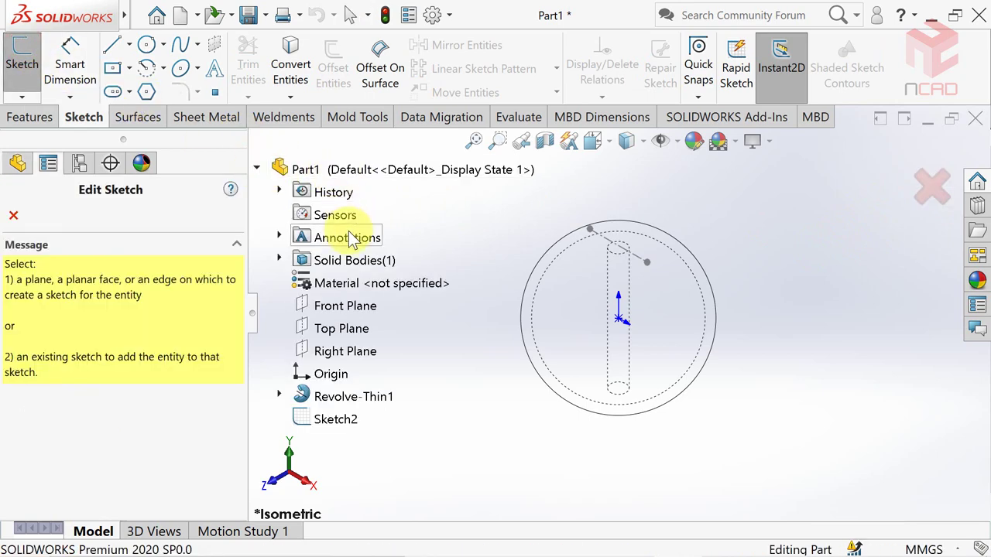
left_click(330, 351)
key("space")
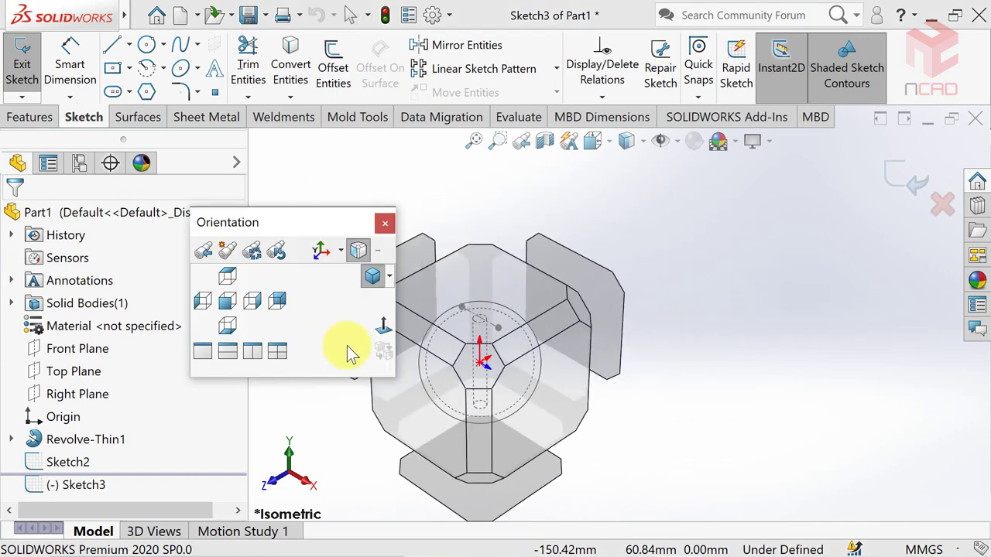
left_click(379, 328)
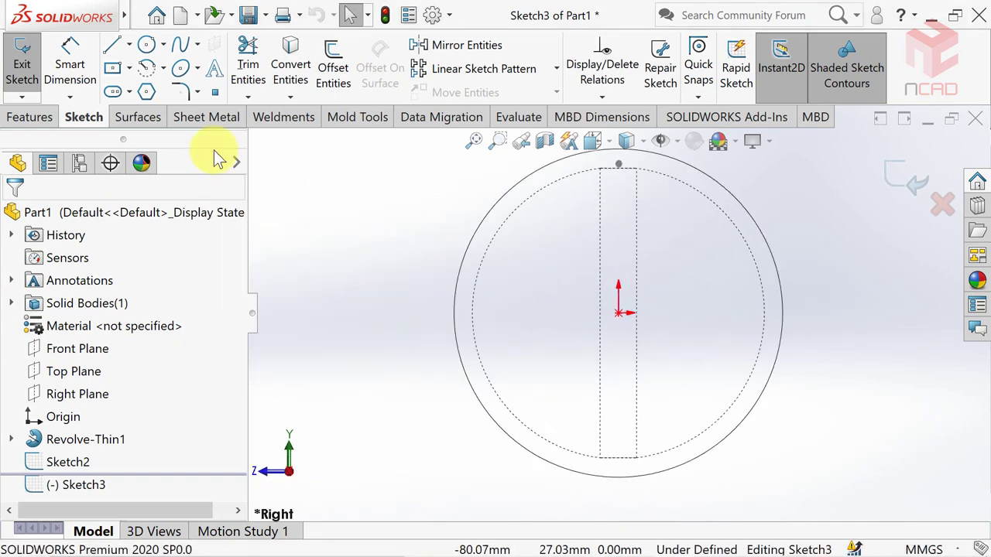
Draw a horizontal centerline across the bottom of the sphere and dimension it 30 mm
left_click(128, 44)
left_click(159, 91)
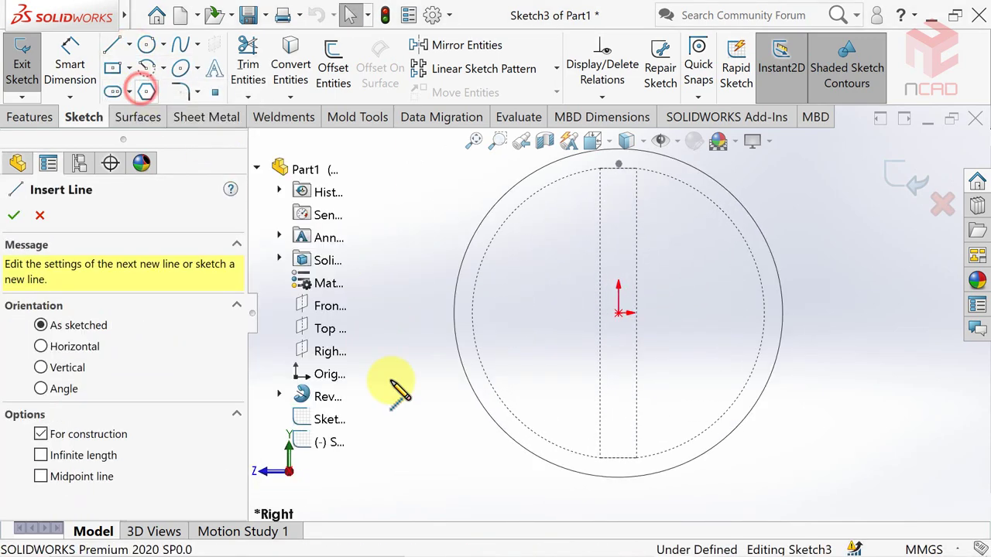
left_click(493, 419)
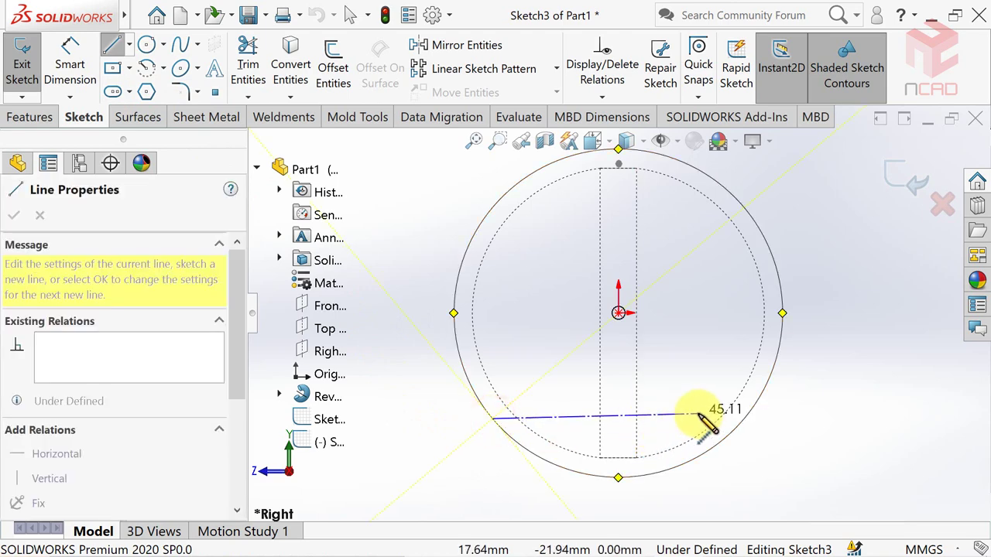
left_click(743, 419)
key("Escape")
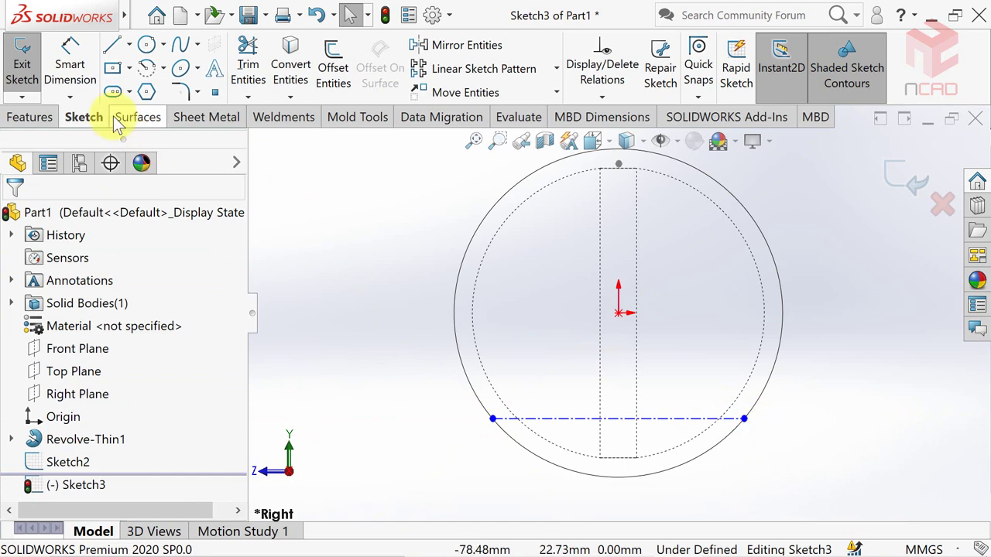
left_click(70, 63)
left_click(669, 418)
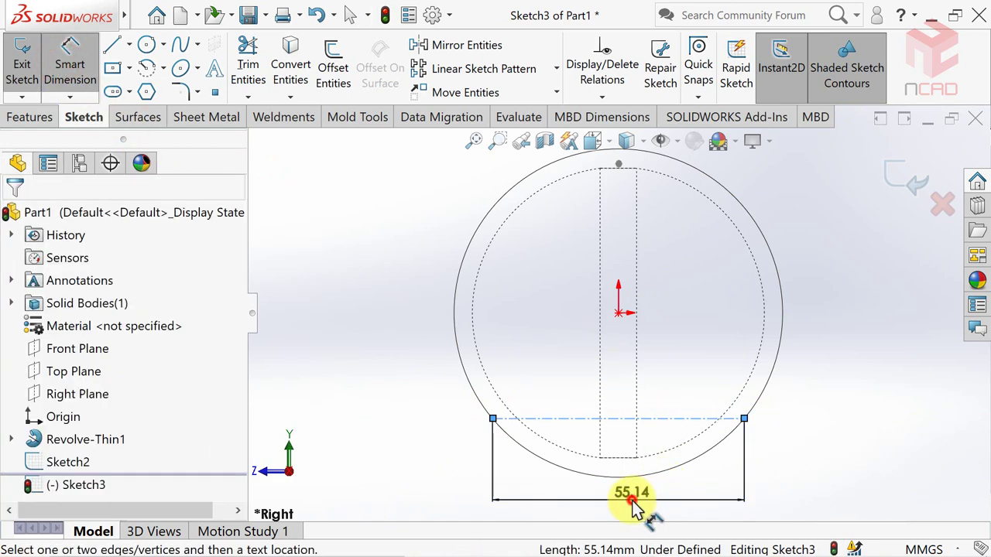
left_click(633, 502)
type("30")
key("Return")
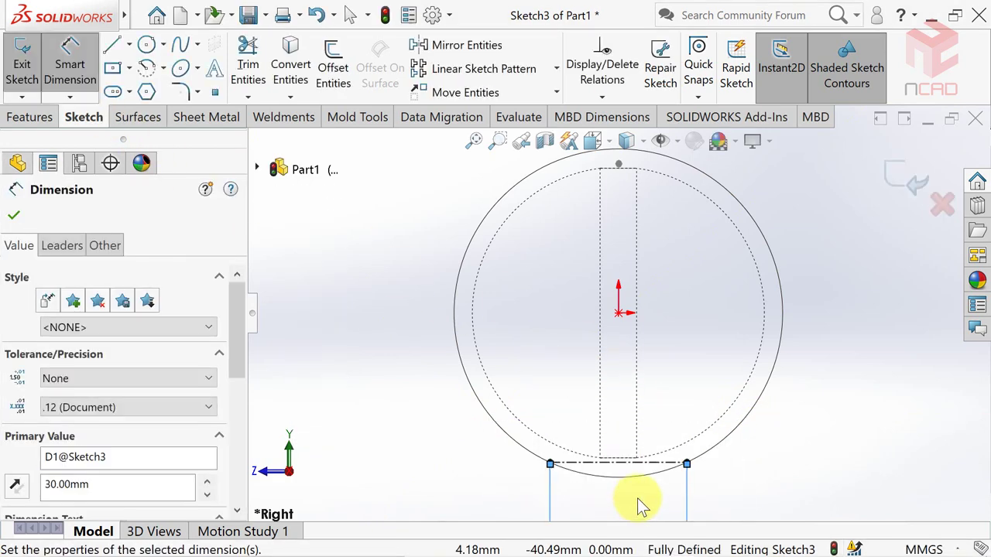
key("Escape")
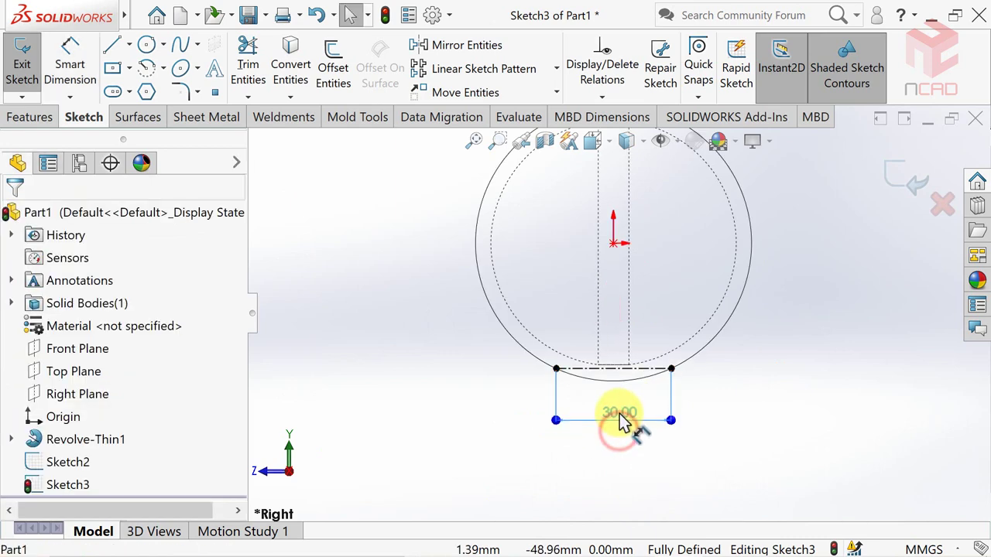
left_click(622, 433)
Exit Sketch3 and return to the isometric view
scroll(621, 464, "up", 1)
scroll(631, 371, "up", 2)
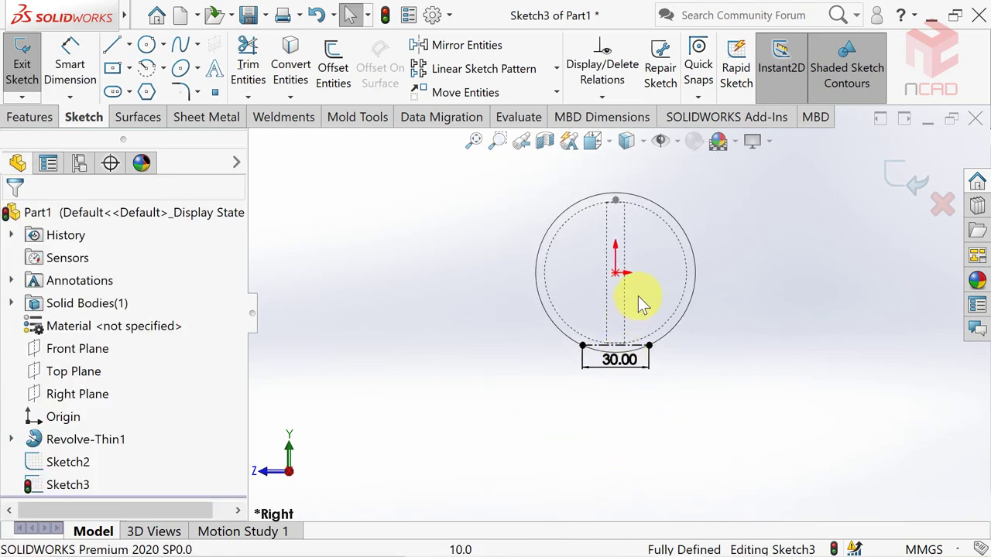
scroll(638, 263, "down", 4)
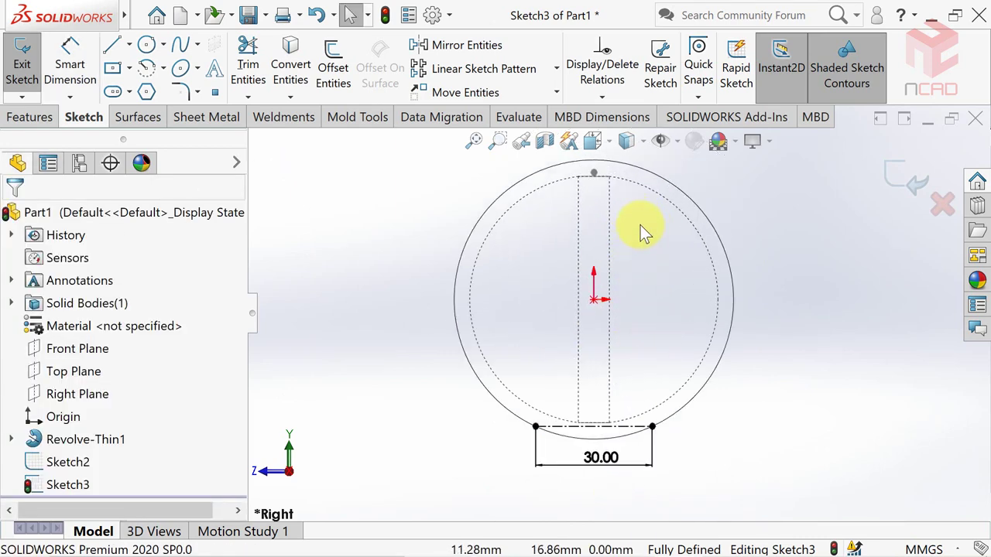
left_click(895, 190)
key("space")
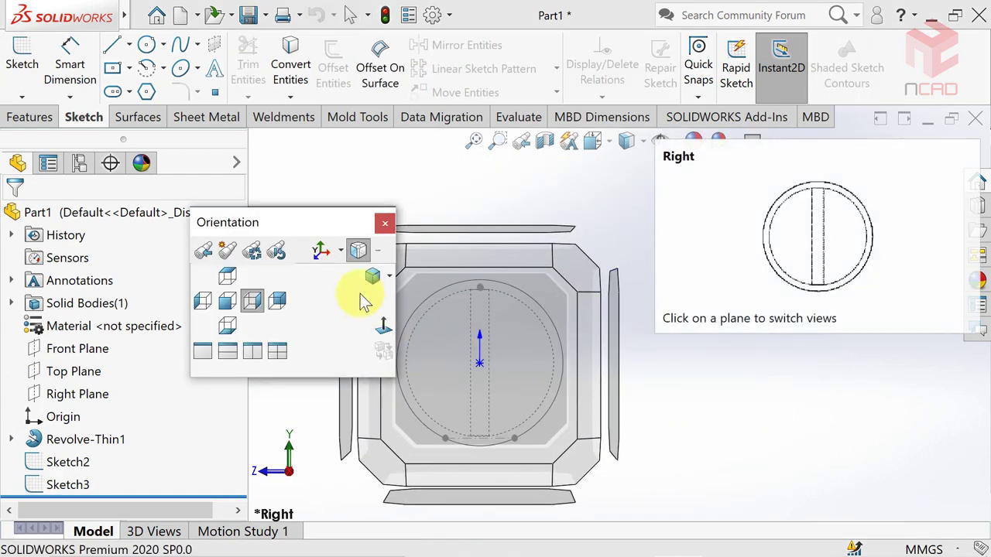
left_click(361, 281)
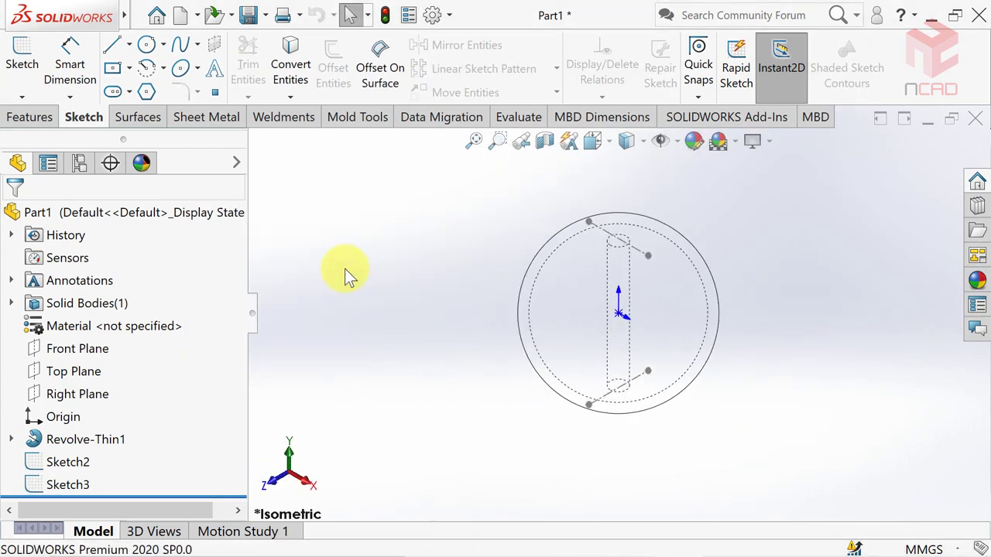
left_click(21, 67)
Place the new sketch on the Top Plane and view it normal to the screen
left_click(255, 167)
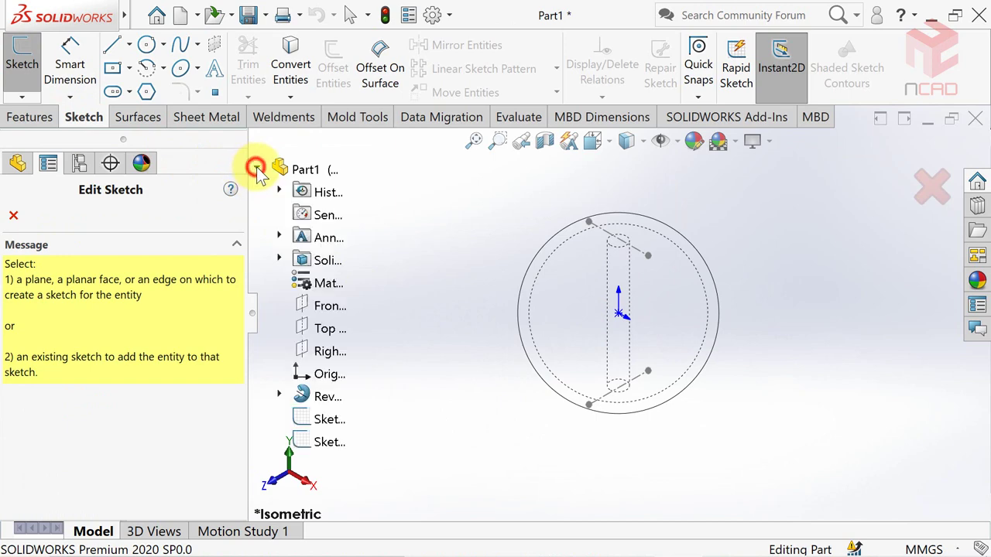
left_click(354, 329)
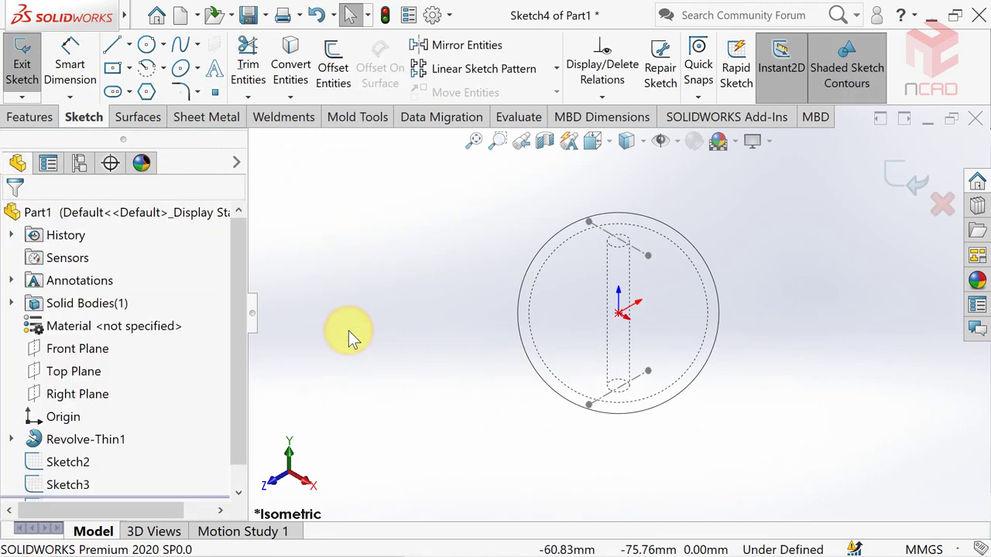
key("space")
left_click(381, 327)
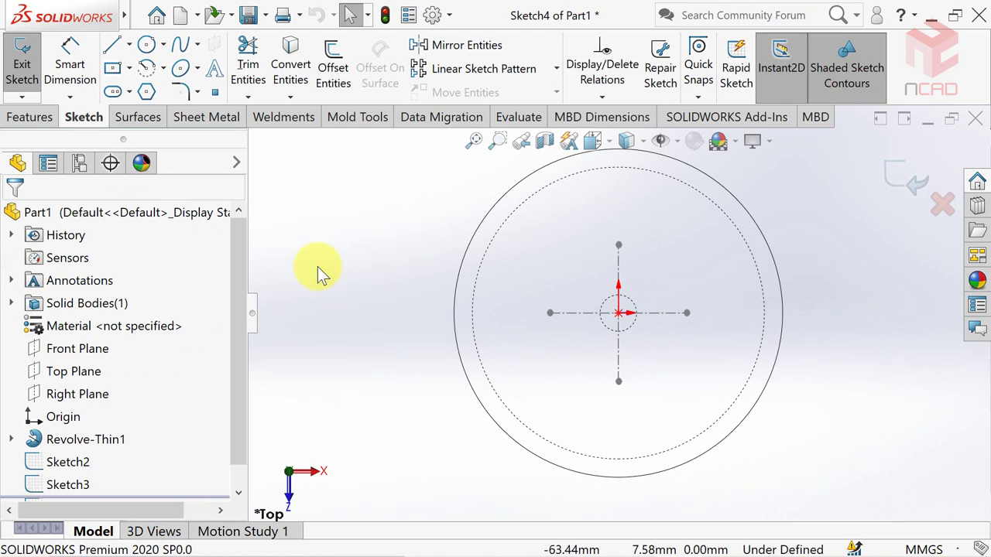
Draw a construction center rectangle from the origin with its corner on the outer circle
left_click(115, 71)
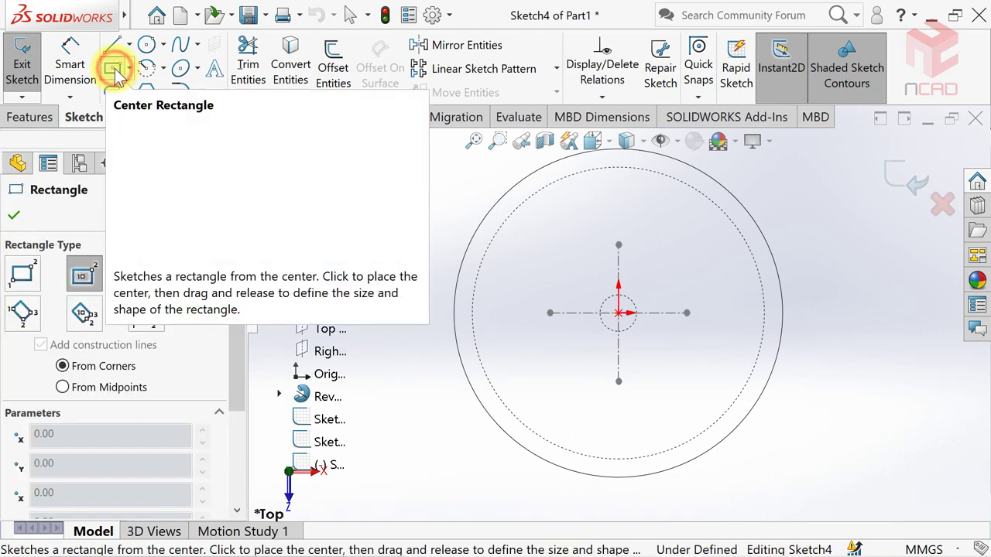
left_click(618, 313)
left_click(727, 191)
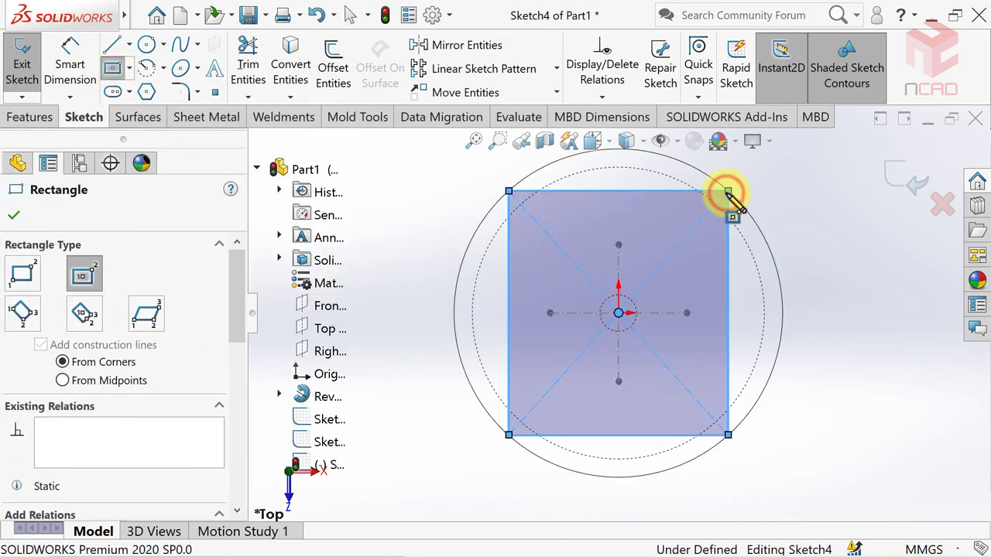
left_click_drag(232, 314, 236, 363)
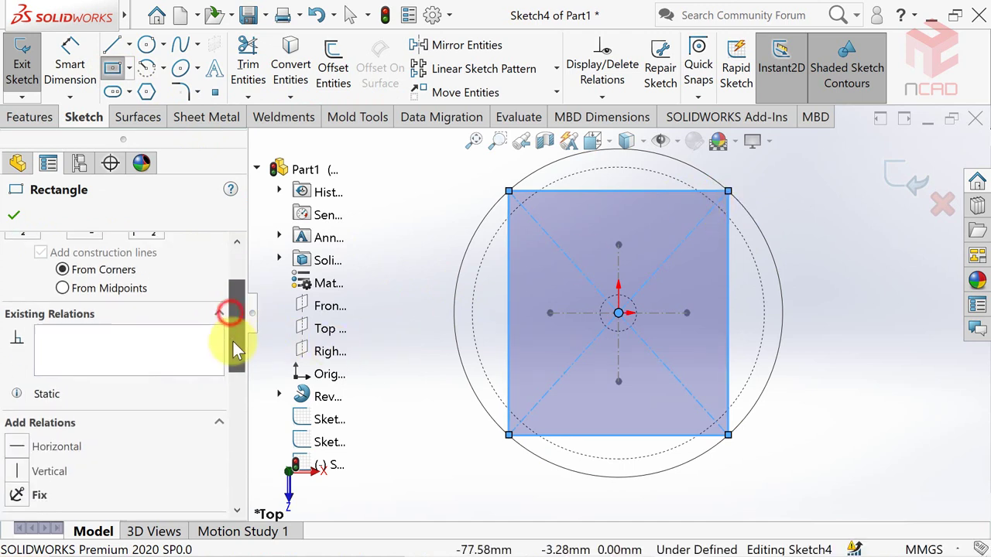
left_click(40, 488)
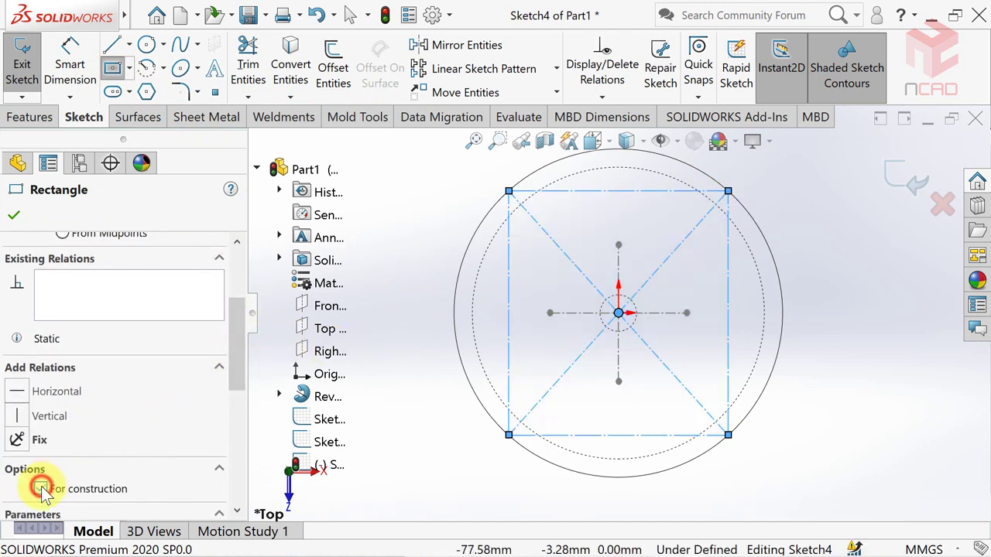
left_click(24, 226)
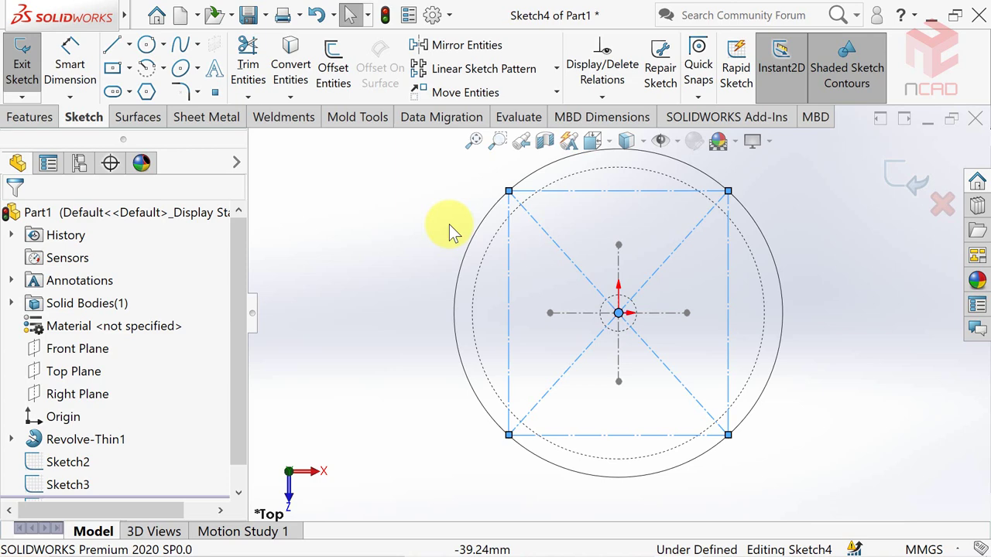
Add an Equal relation between the rectangle's top and right sides to make it square
double_click(584, 191)
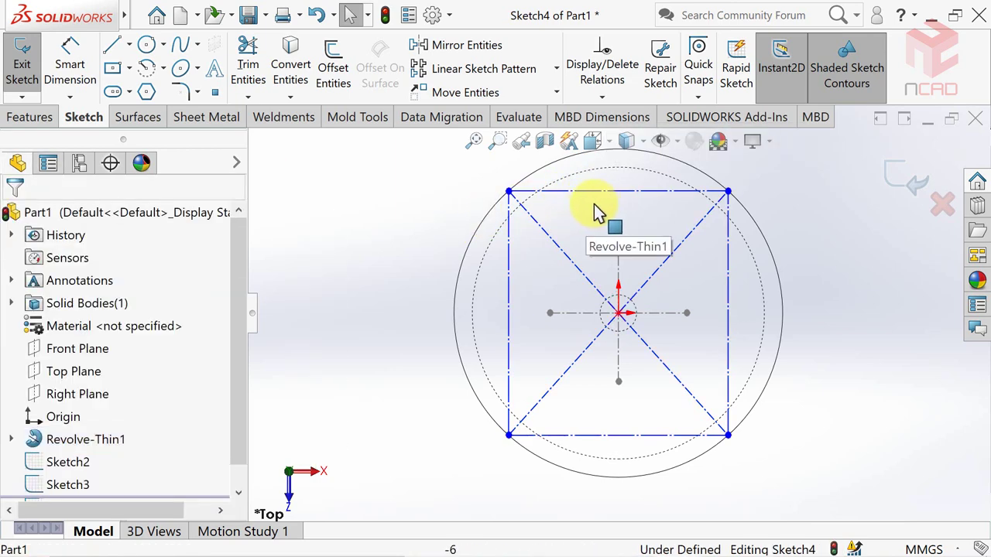
left_click(592, 192)
left_click(727, 285, "ctrl")
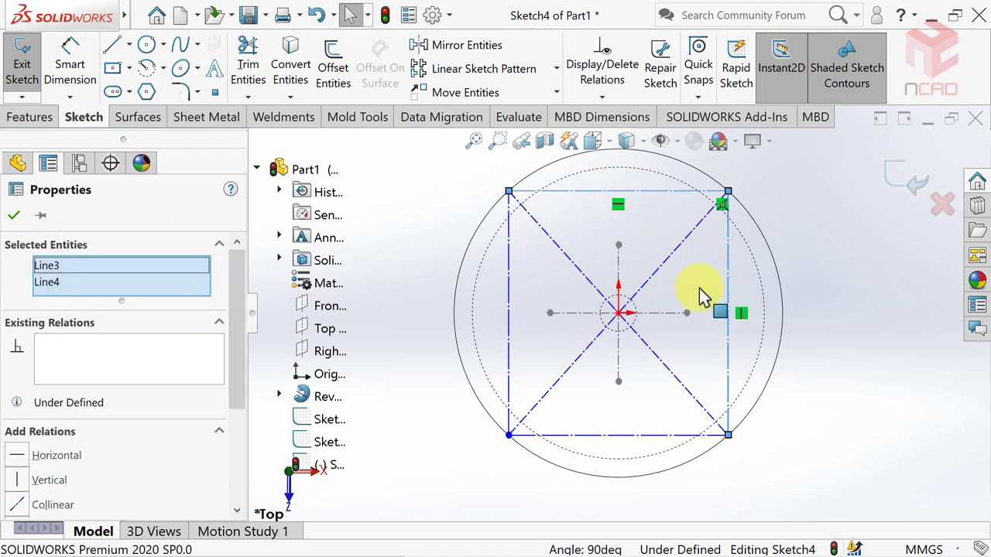
left_click_drag(232, 349, 235, 413)
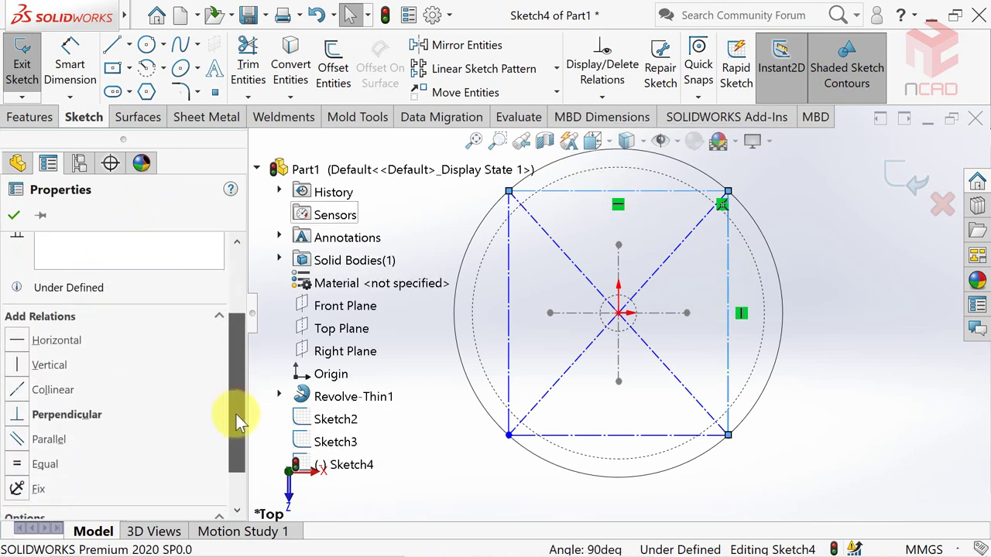
left_click(21, 464)
left_click(13, 215)
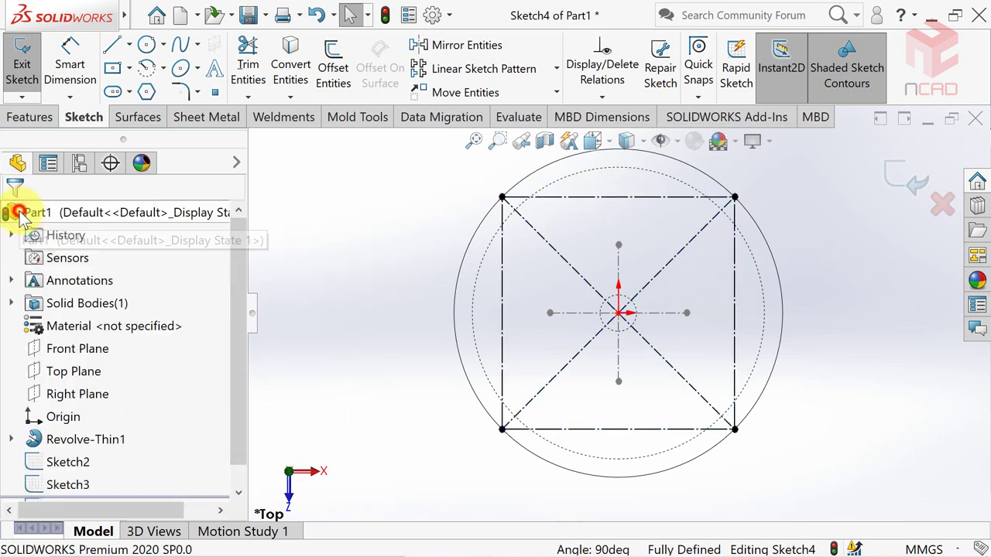
Exit Sketch4 and orbit the isometric view to see the construction geometry in 3D
left_click(890, 180)
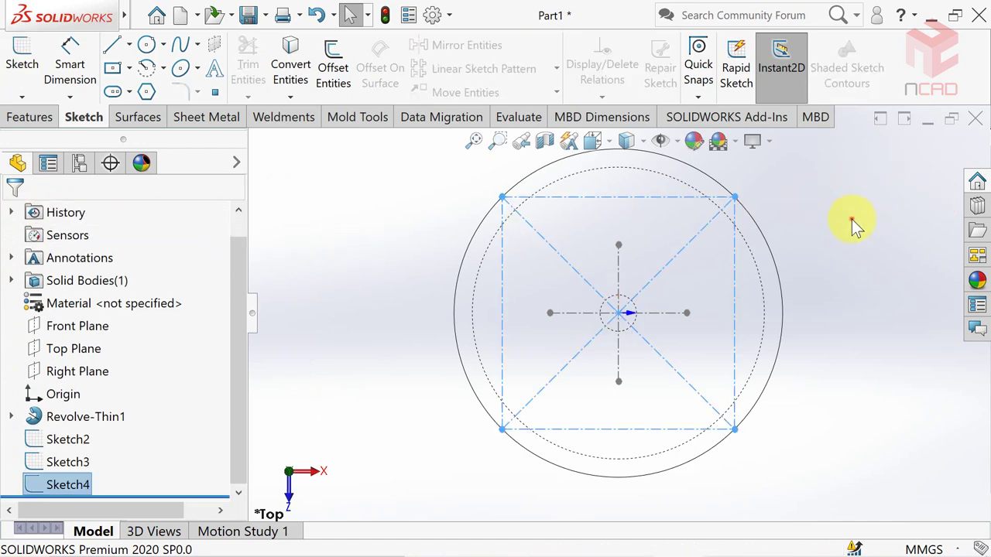
key("space")
left_click(373, 276)
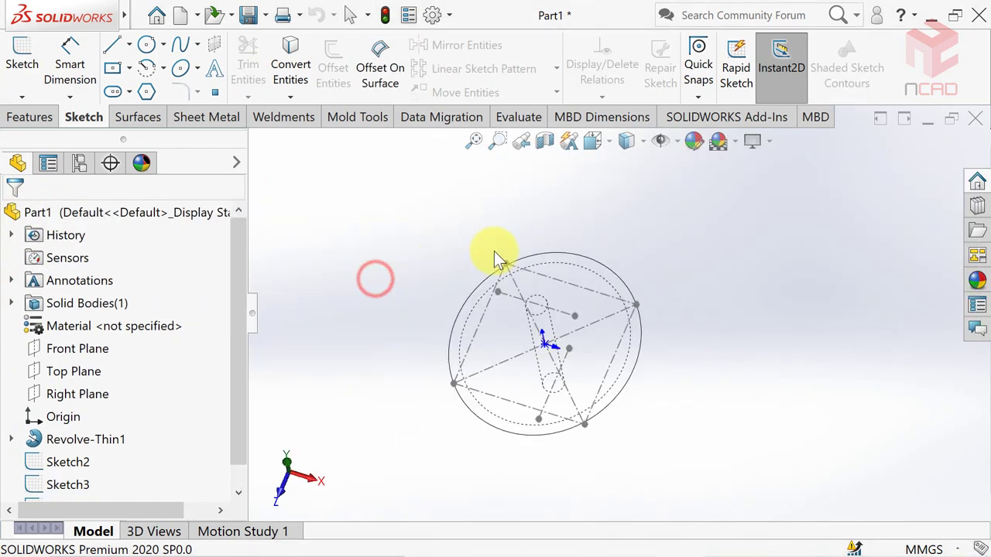
mouse_move(818, 217)
middle_mouse_down()
mouse_move(719, 328)
mouse_move(743, 283)
mouse_move(673, 237)
mouse_move(708, 283)
mouse_move(714, 327)
mouse_move(710, 277)
mouse_move(719, 302)
middle_mouse_up()
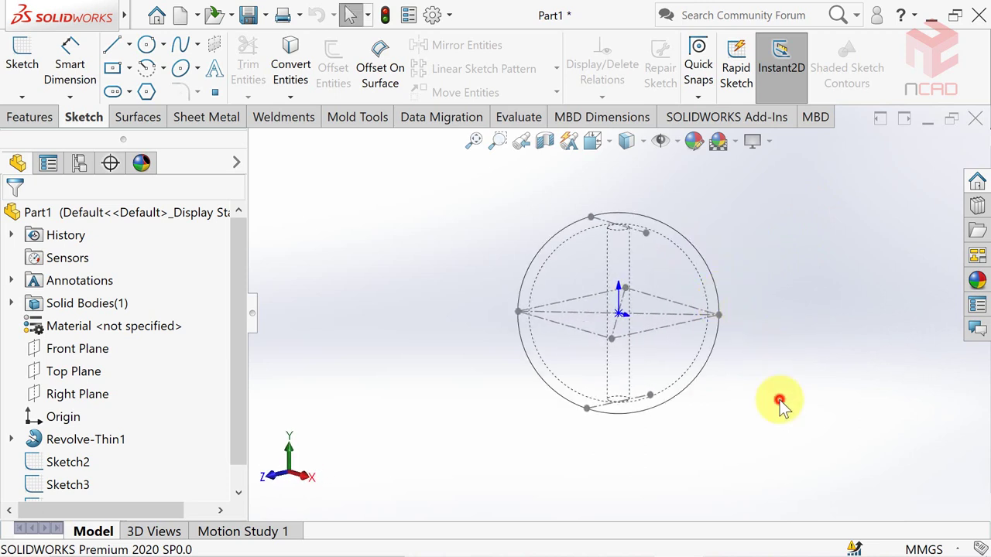
scroll(670, 299, "down", 1)
scroll(670, 299, "down", 2)
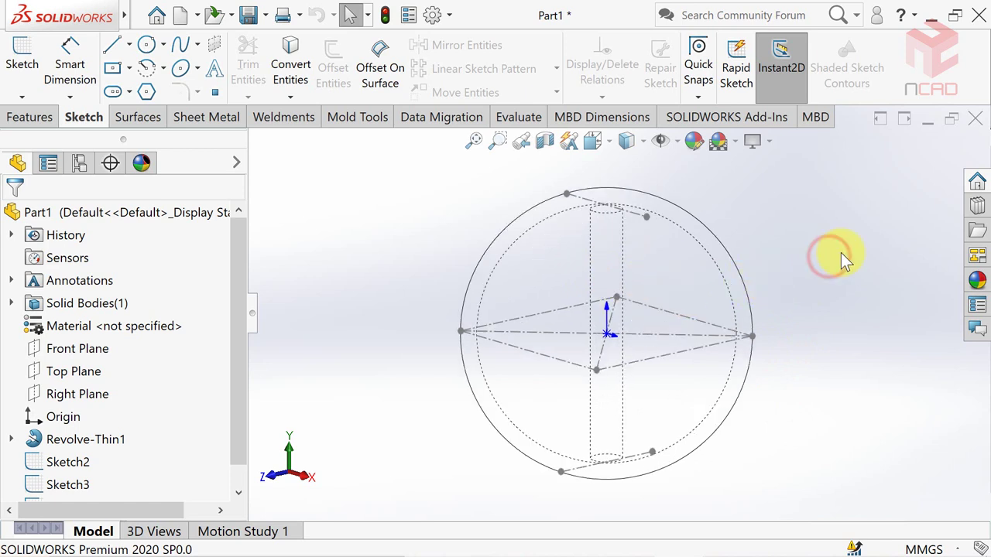
Start a 3D sketch spline from the sphere's bottom through the inner, top and right points
left_click(13, 94)
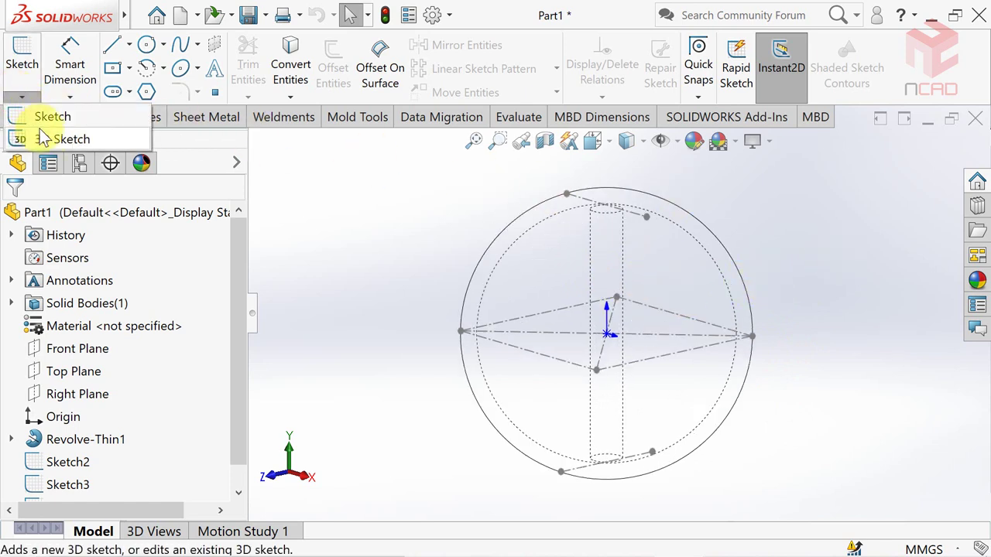
left_click(44, 135)
left_click(183, 46)
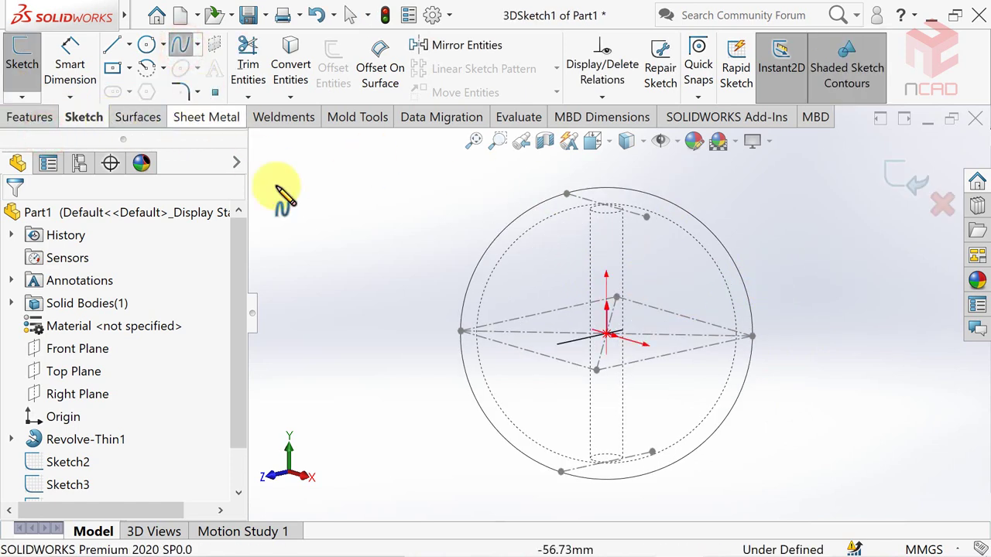
left_click(561, 471)
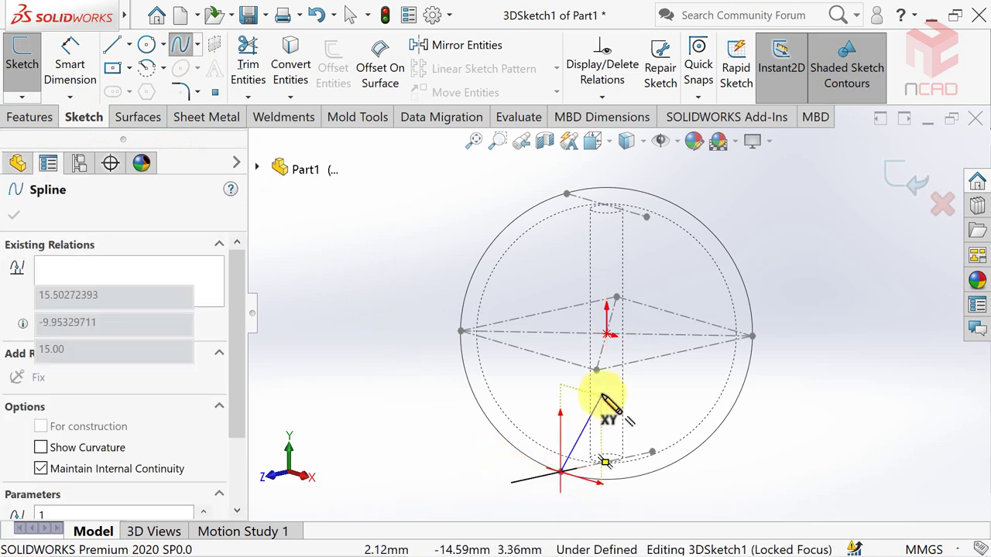
left_click(596, 372)
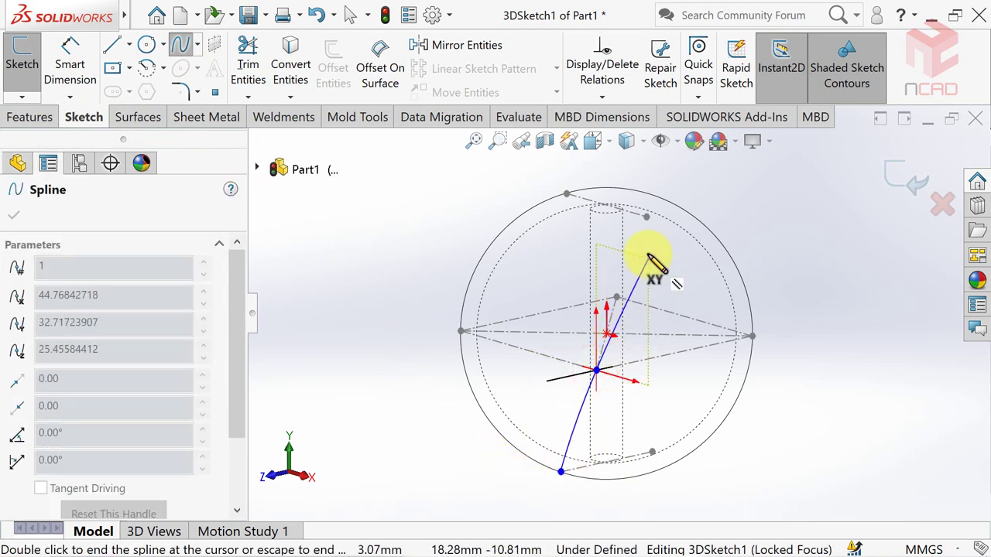
left_click(648, 217)
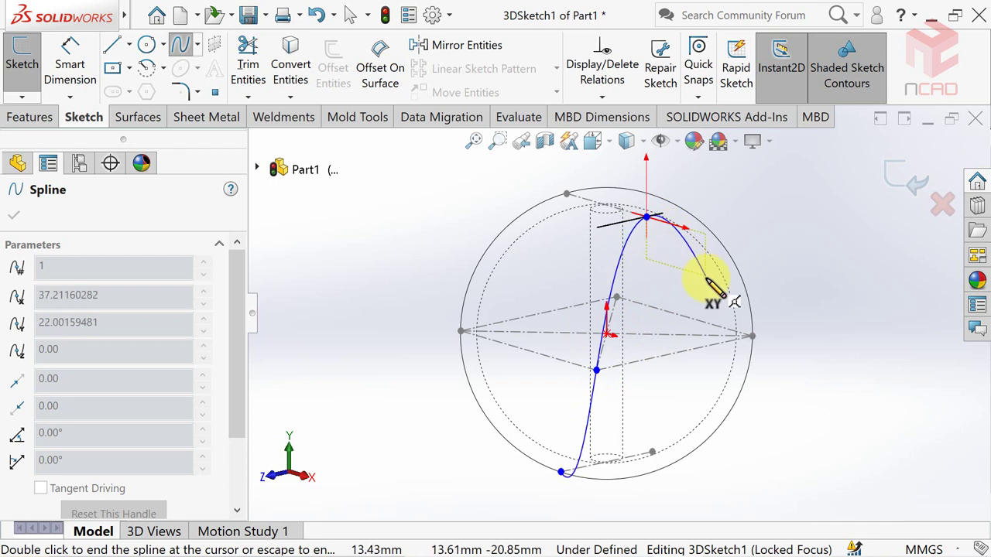
left_click(752, 335)
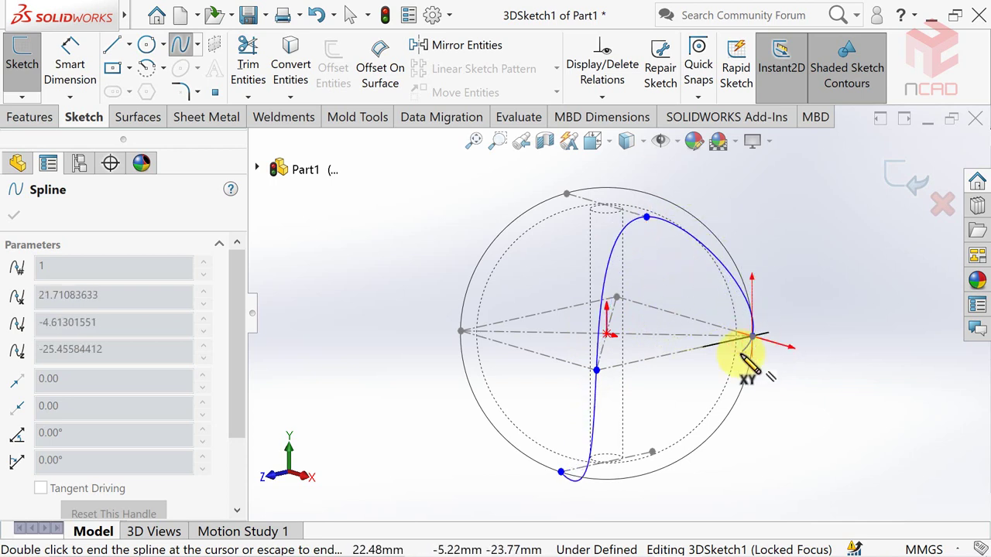
Add the far-side top and right seam points, close the spline at its start, and exit
mouse_move(652, 454)
middle_mouse_down()
mouse_move(504, 460)
mouse_move(476, 526)
mouse_move(470, 489)
mouse_move(482, 515)
middle_mouse_up()
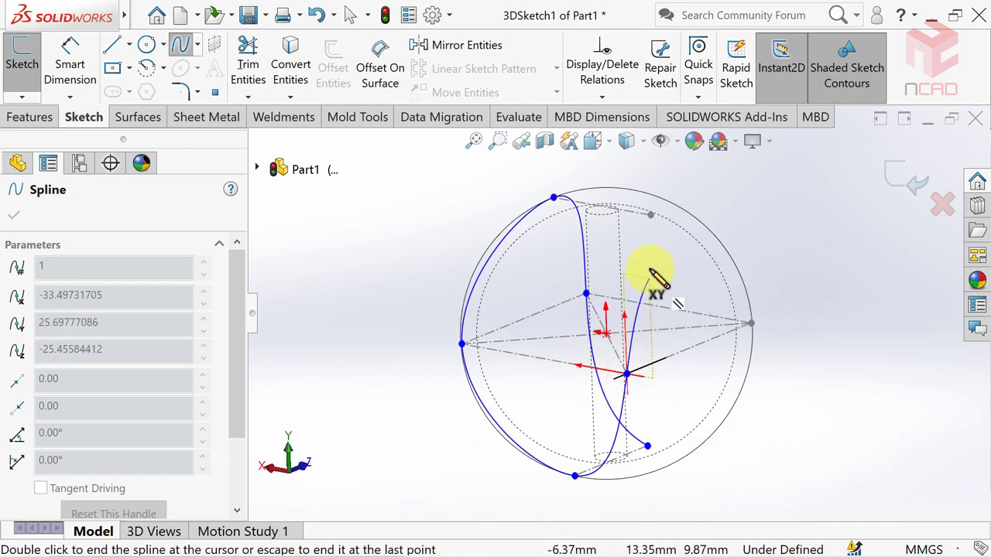
left_click(650, 215)
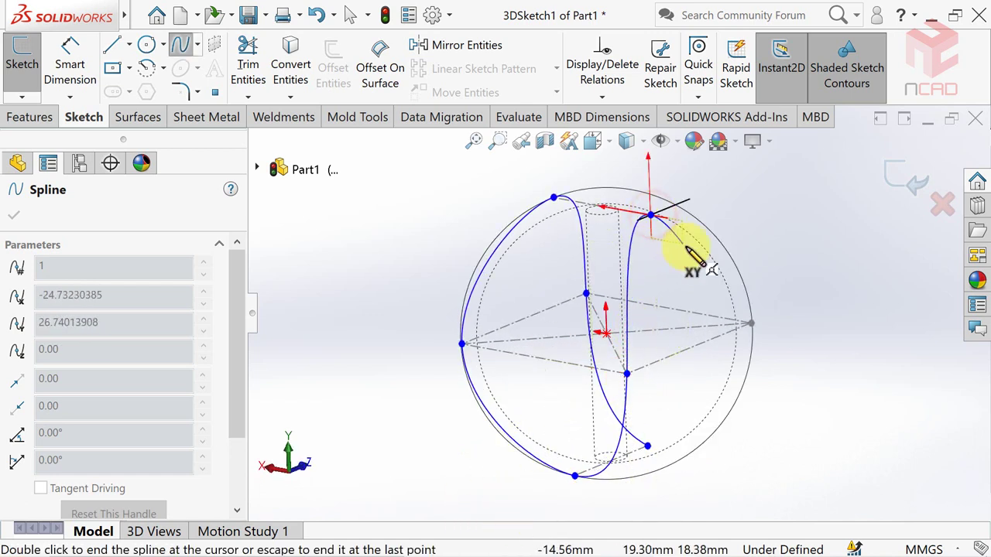
left_click(751, 323)
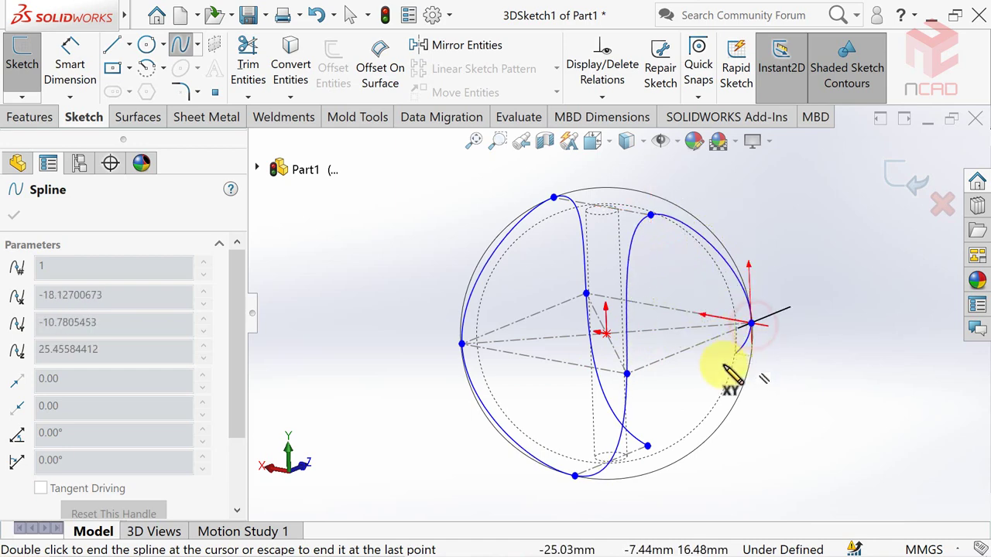
left_click(647, 446)
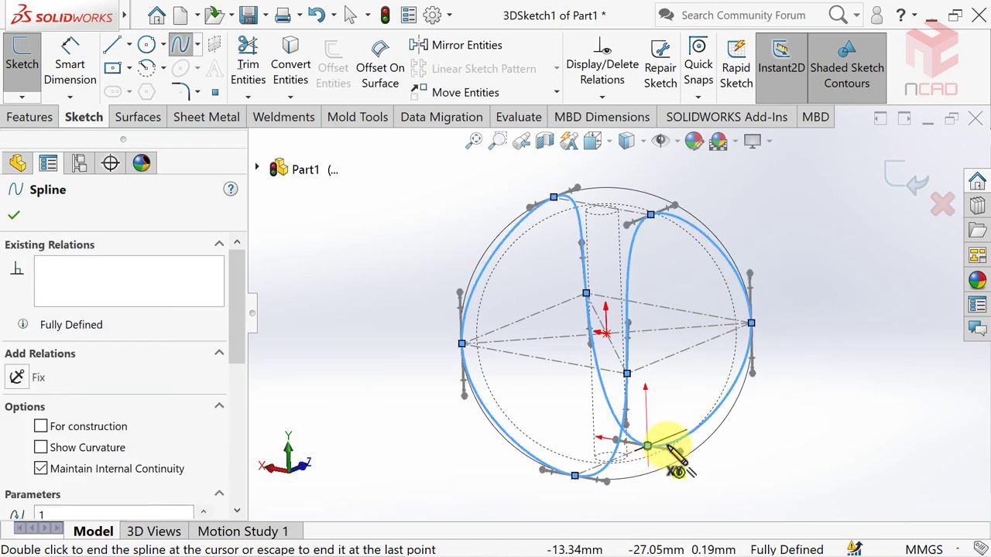
mouse_move(870, 267)
middle_mouse_down()
mouse_move(736, 309)
mouse_move(736, 398)
mouse_move(743, 375)
middle_mouse_up()
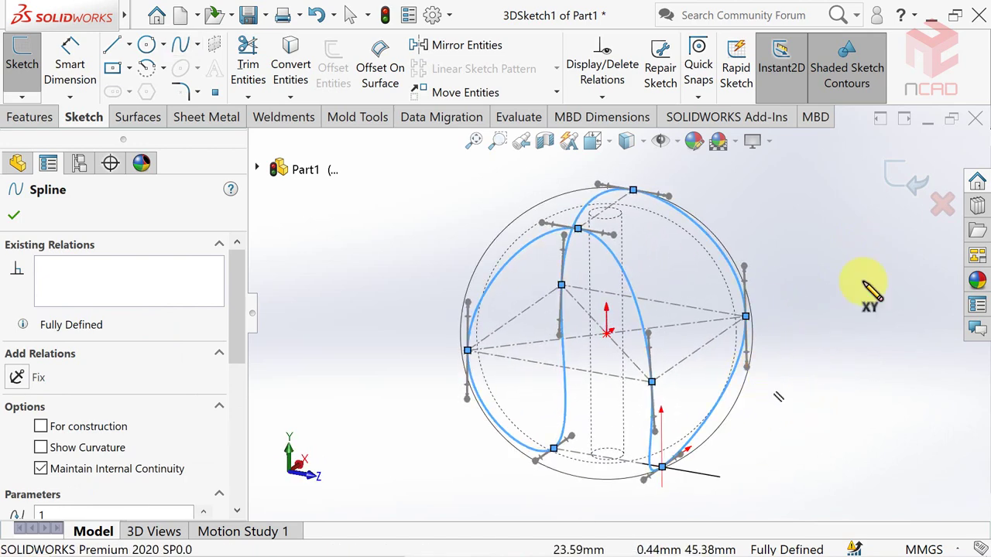
left_click(915, 181)
Orbit to a side view to inspect the closed seam curve
mouse_move(849, 240)
middle_mouse_down()
mouse_move(762, 287)
mouse_move(734, 365)
mouse_move(790, 356)
middle_mouse_up()
left_click(809, 371)
mouse_move(788, 391)
middle_mouse_down()
mouse_move(720, 348)
mouse_move(701, 372)
mouse_move(715, 348)
mouse_move(821, 328)
mouse_move(835, 362)
middle_mouse_up()
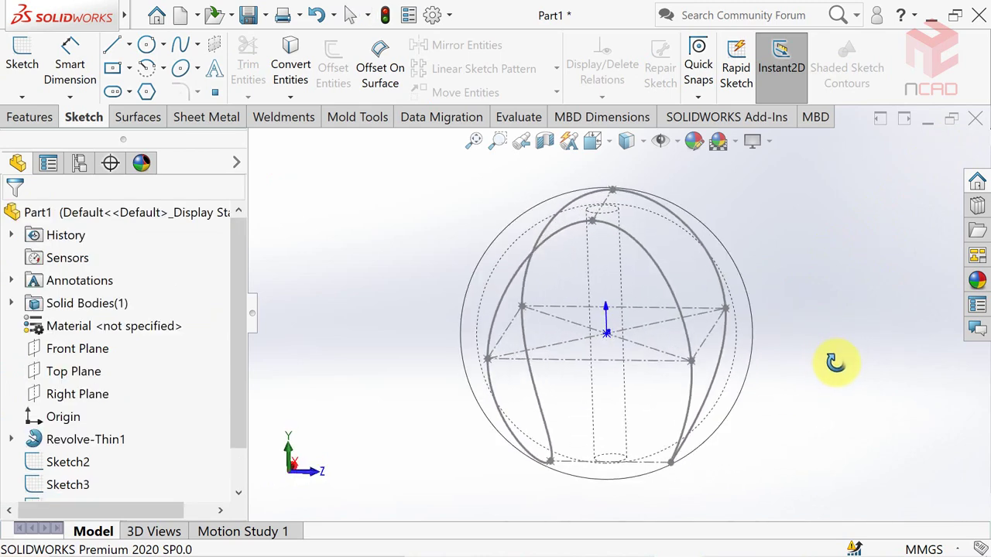
Start a new sketch on the Front Plane and view it face-on
left_click(20, 58)
left_click(257, 167)
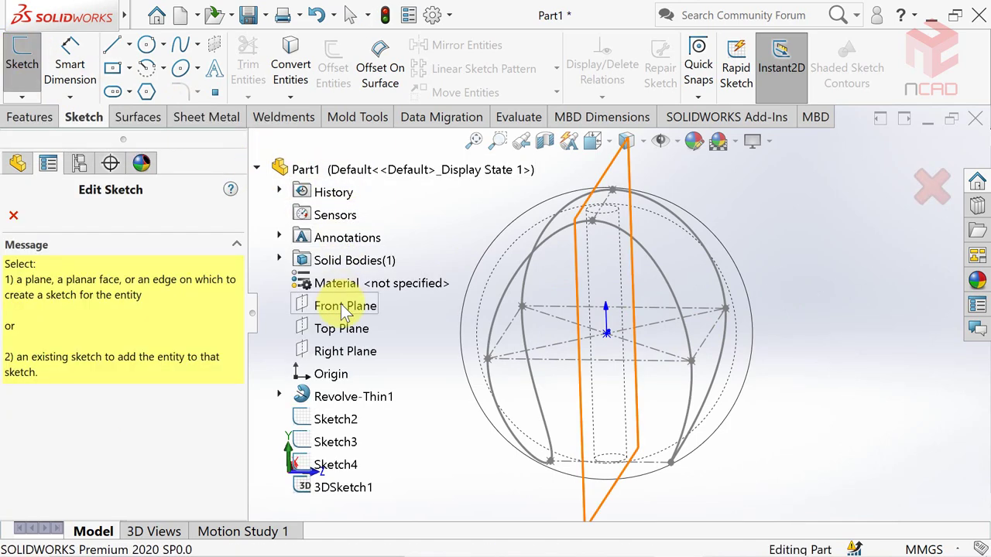
left_click(341, 305)
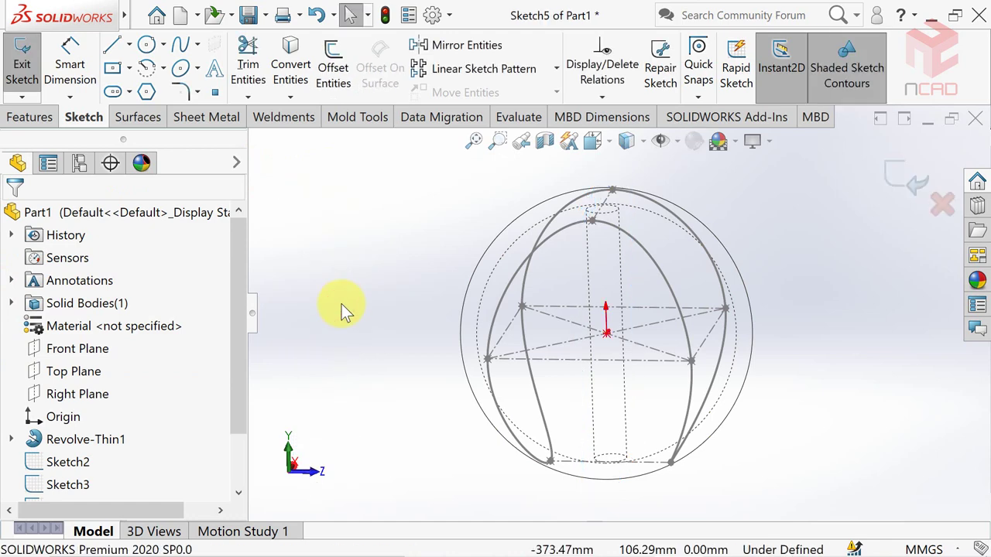
key("space")
left_click(382, 328)
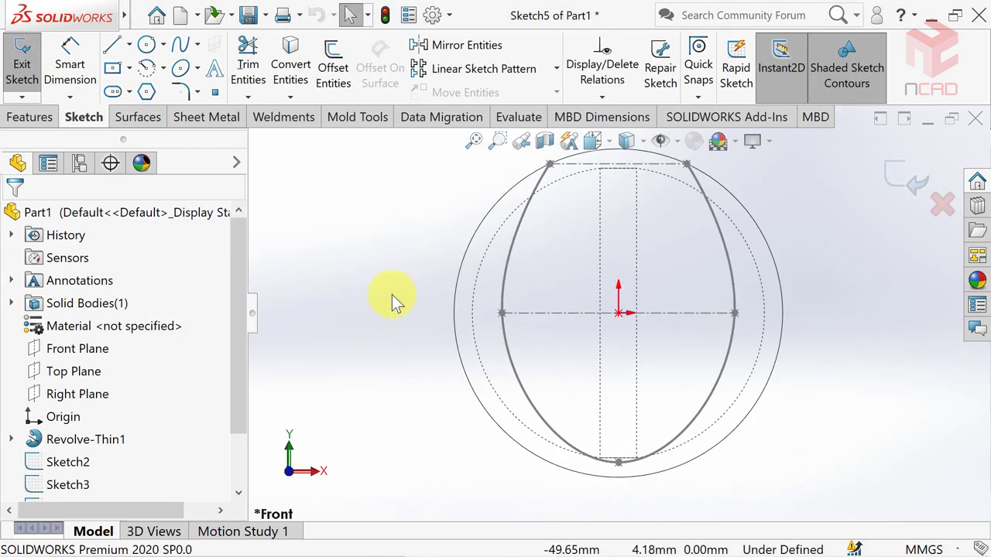
scroll(468, 286, "up", 1)
scroll(752, 189, "down", 1)
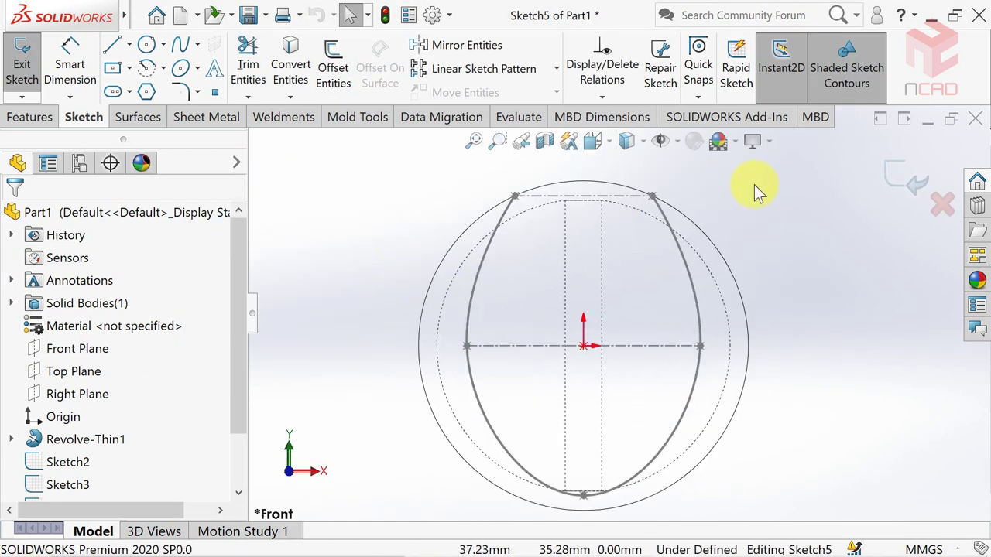
Draw a straight slot starting at the seam path's top end
left_click(112, 91)
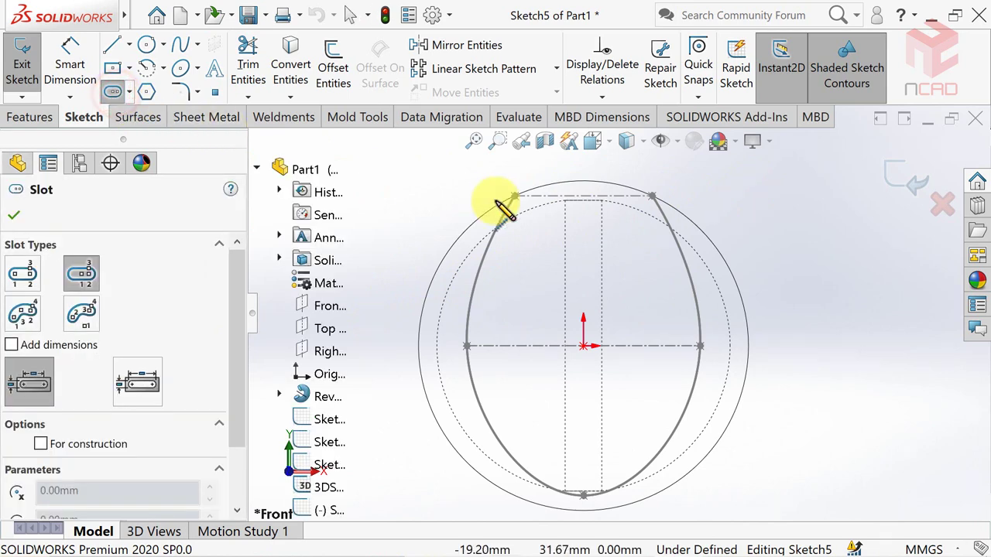
left_click(652, 195)
scroll(666, 200, "down", 2)
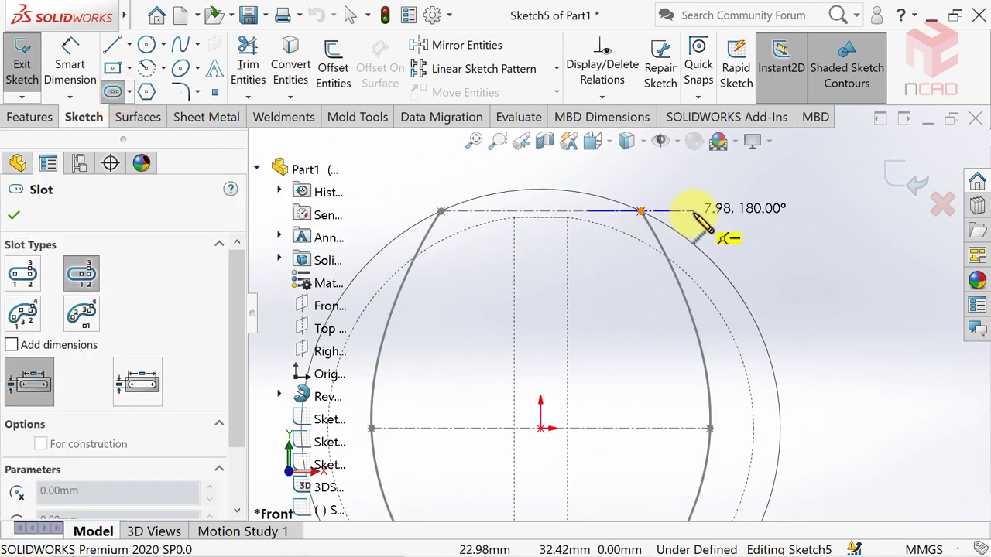
left_click(694, 210)
left_click(692, 187)
key("Escape")
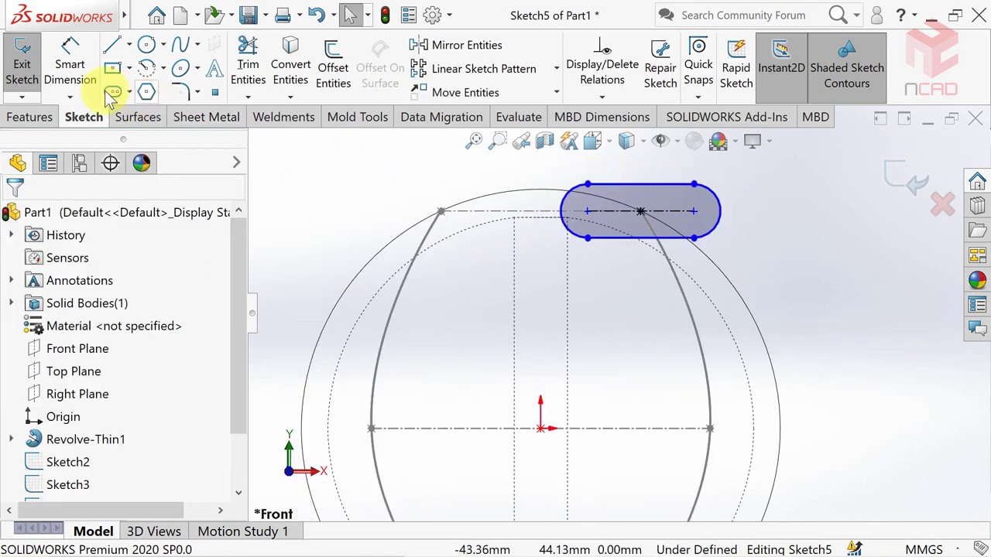
Dimension the slot length to 2.00
left_click(71, 57)
left_click(662, 187)
scroll(659, 182, "down", 2)
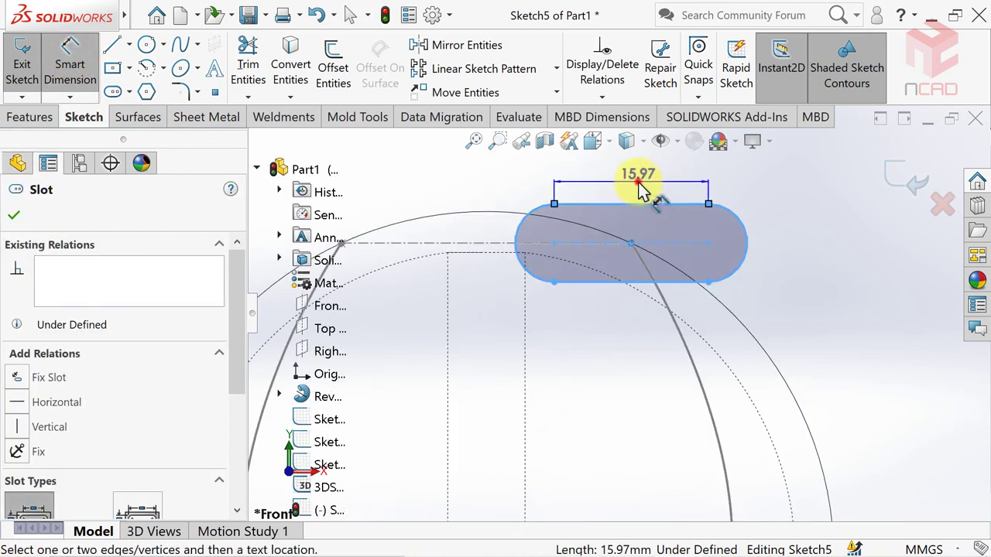
left_click(641, 189)
key("Return")
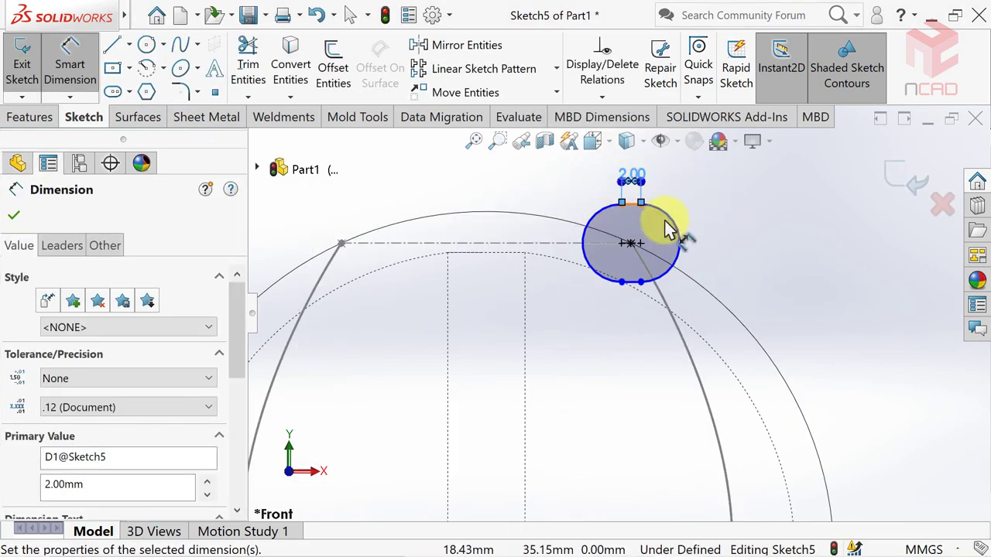
Dimension the slot ends to R1.5 and move the 2.00 dimension closer to the slot
left_click(662, 224)
left_click(629, 237)
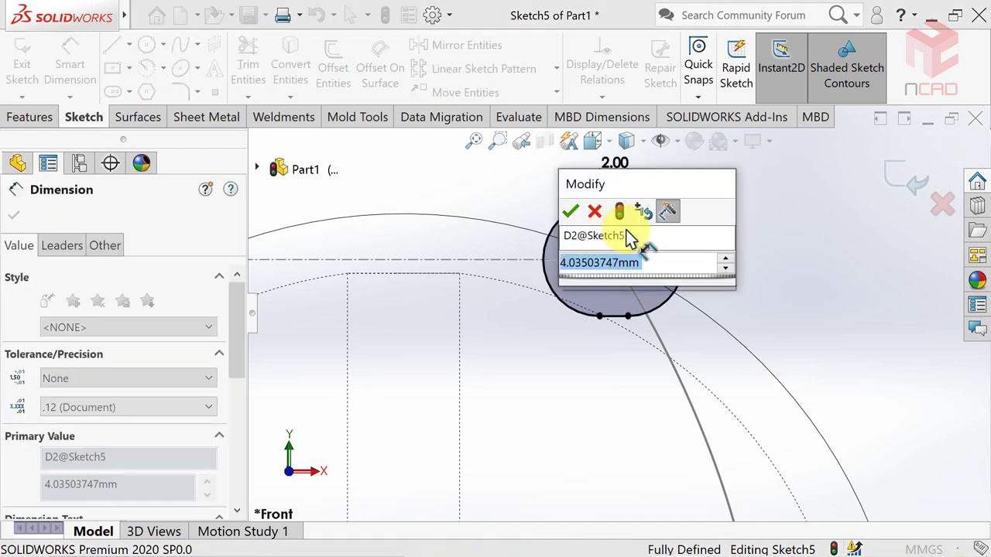
type("1.5")
key("Return")
key("Escape")
scroll(609, 280, "down", 2)
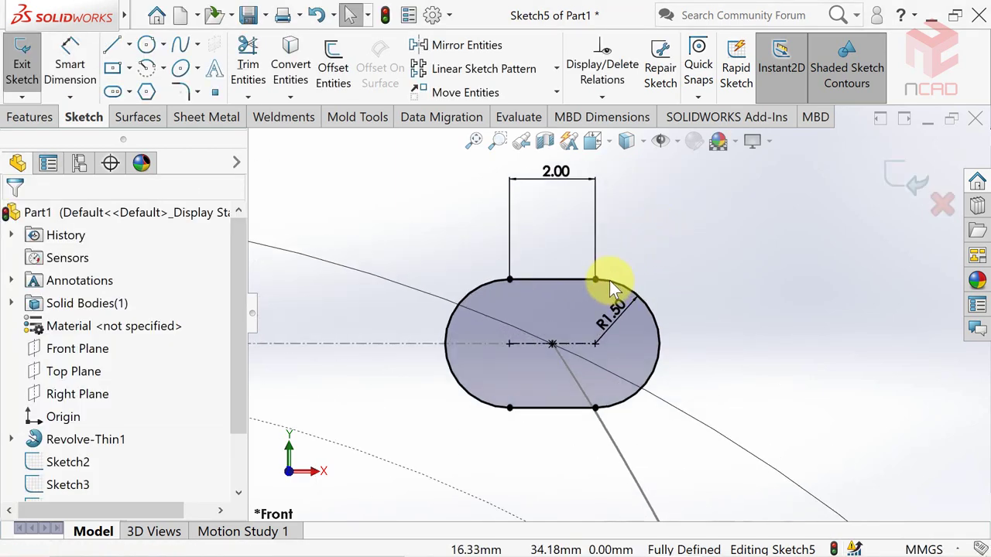
left_click_drag(553, 172, 555, 246)
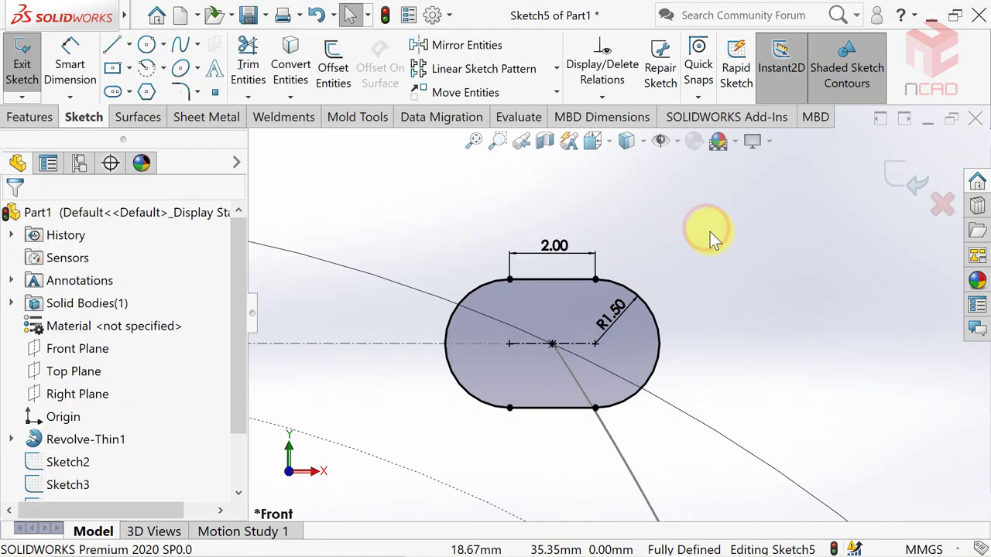
scroll(711, 234, "up", 3)
scroll(735, 218, "up", 3)
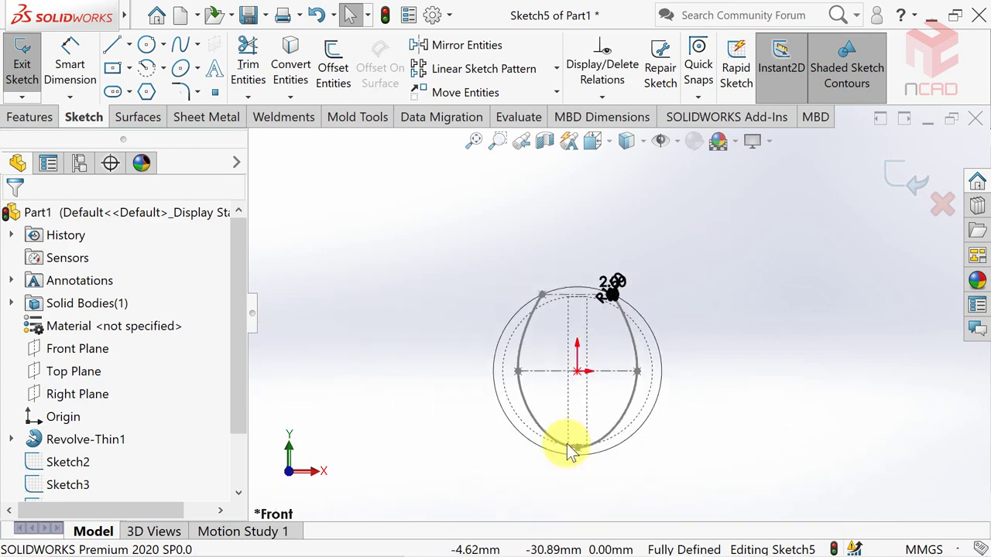
scroll(566, 444, "down", 2)
Exit the slot sketch and orbit to see the sphere in 3D
left_click(917, 180)
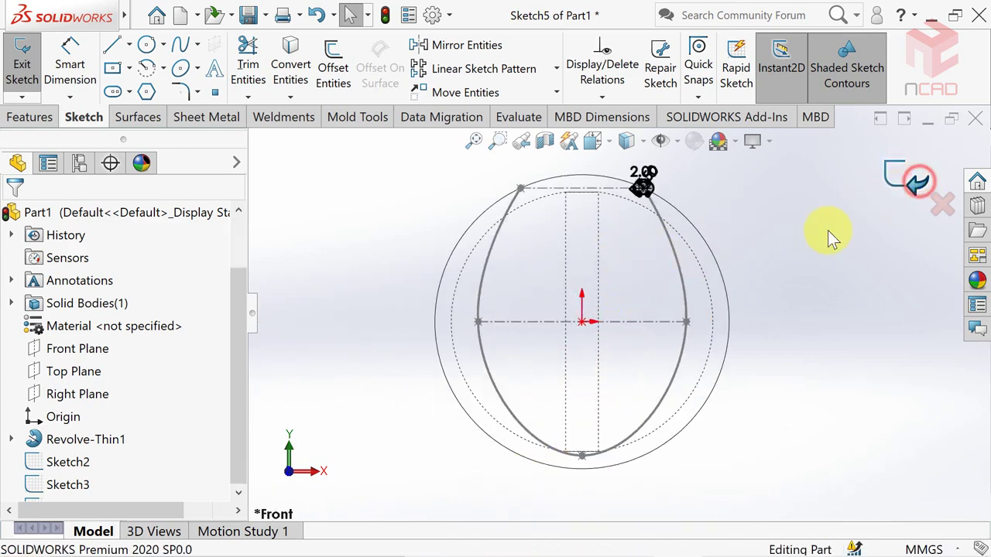
mouse_move(779, 253)
middle_mouse_down()
mouse_move(701, 263)
mouse_move(699, 312)
middle_mouse_up()
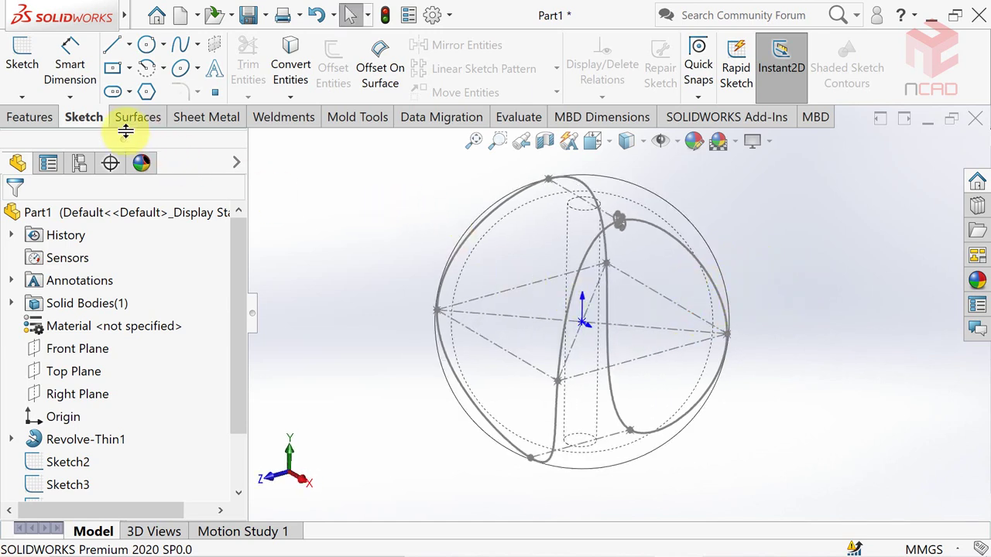
left_click(23, 116)
Swept-cut the slot profile (Sketch5) along the 3D seam path (3DSketch1)
left_click(410, 55)
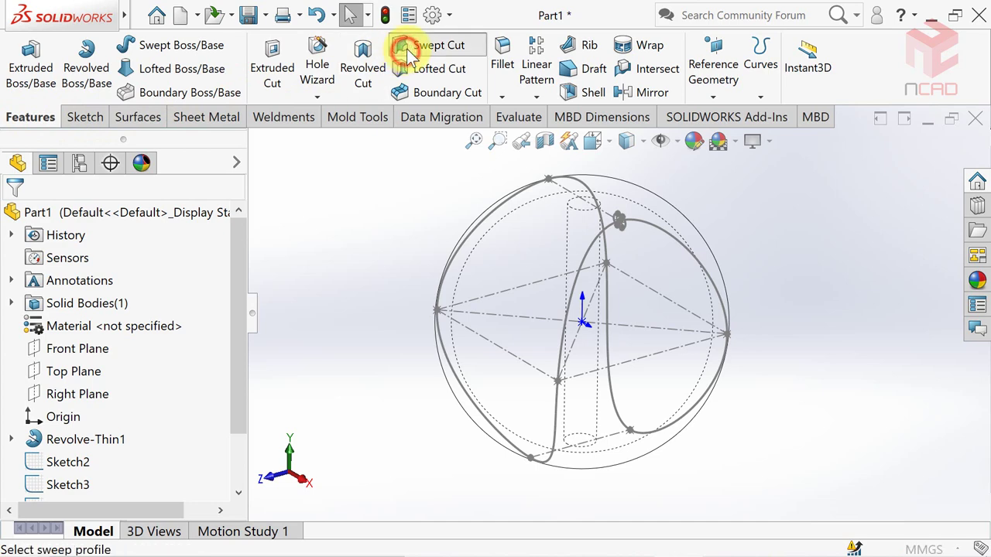
scroll(619, 233, "down", 3)
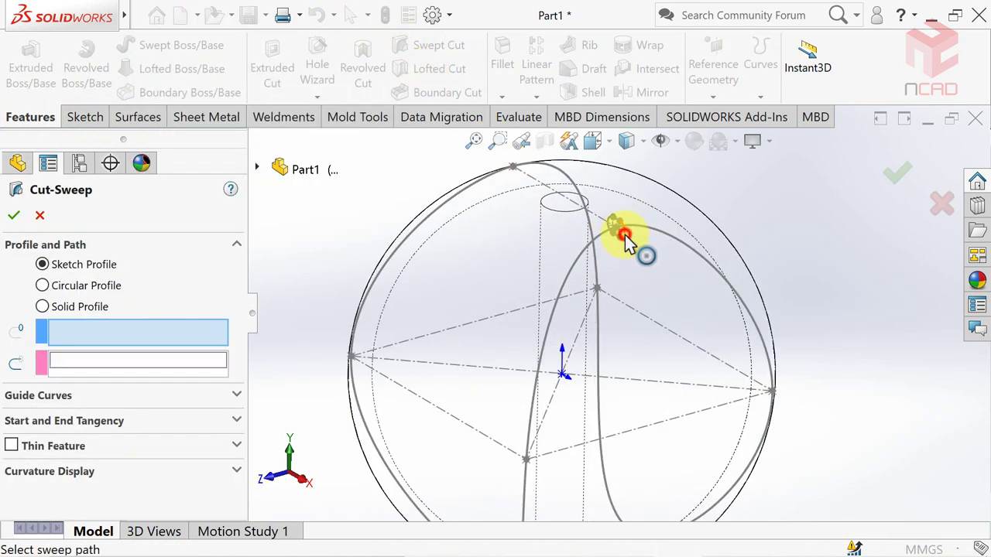
left_click(624, 234)
left_click(656, 231)
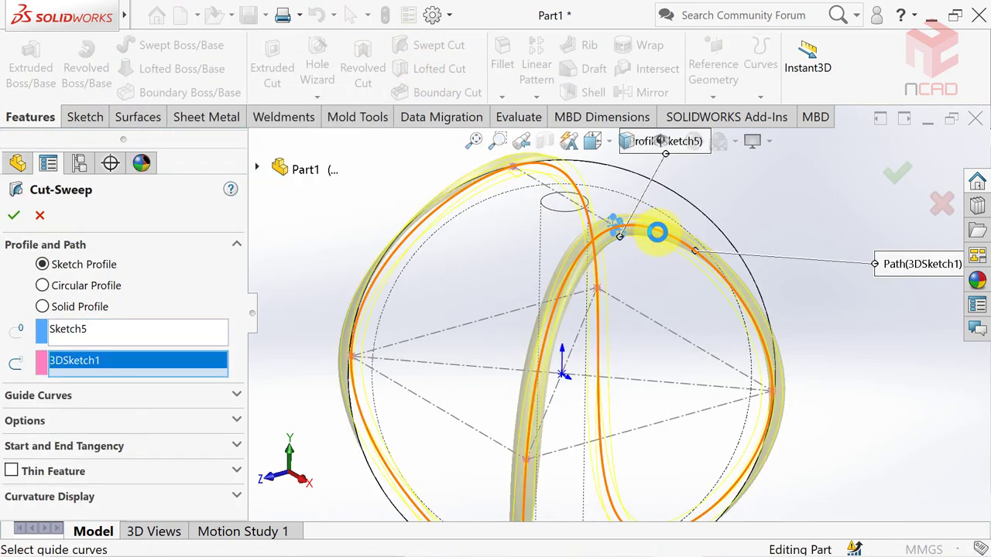
scroll(674, 263, "up", 3)
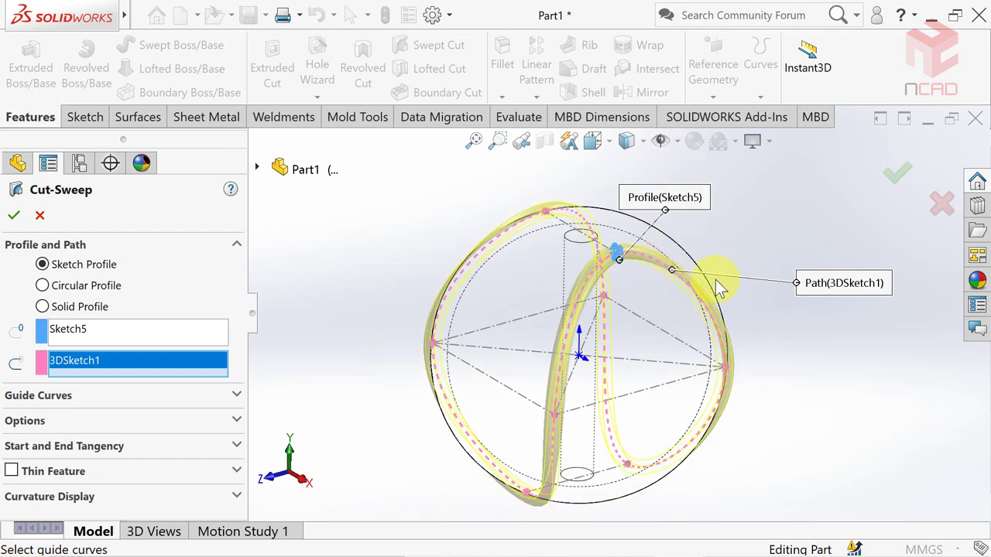
left_click(894, 180)
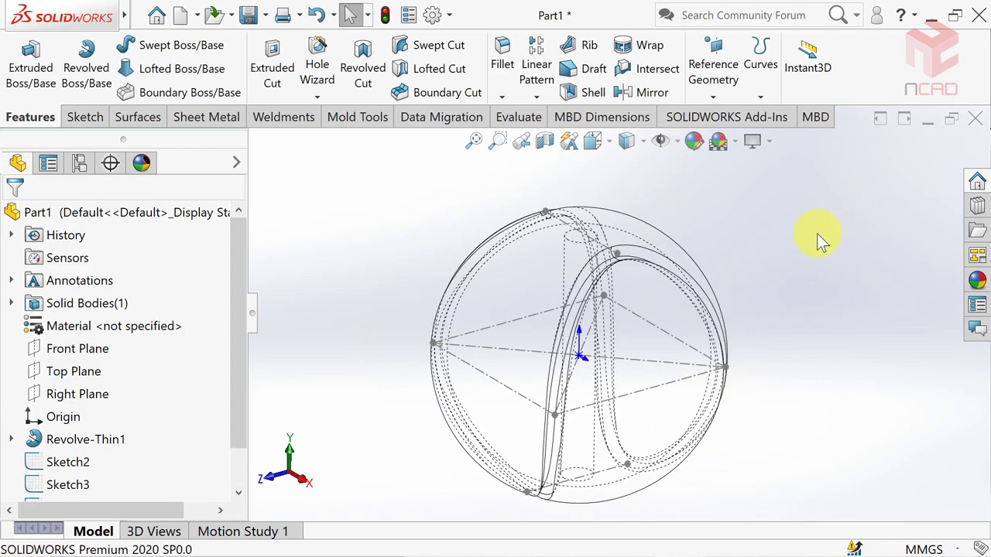
Set Shaded display, hide all sketches, and orbit the sphere to a new angle
left_click(646, 148)
left_click(631, 188)
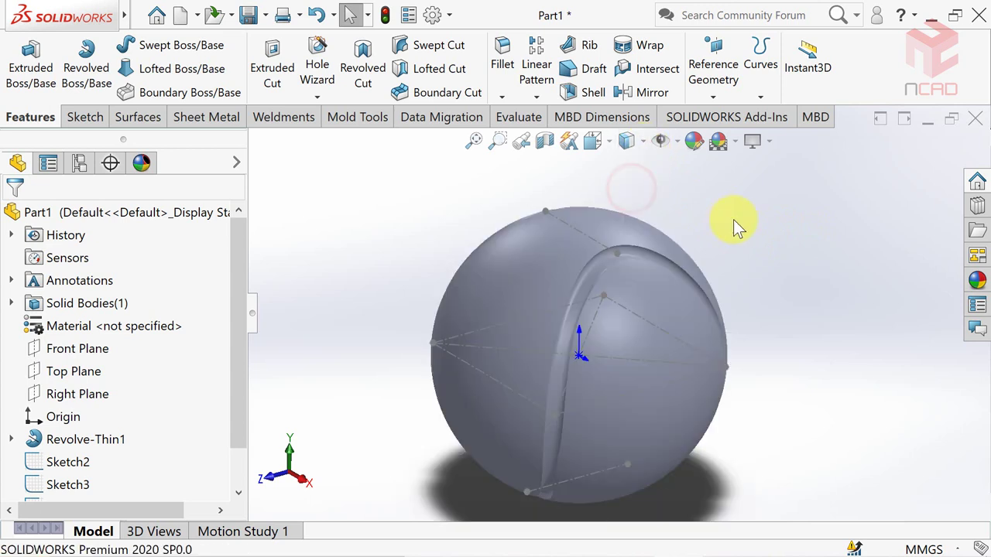
left_click(677, 142)
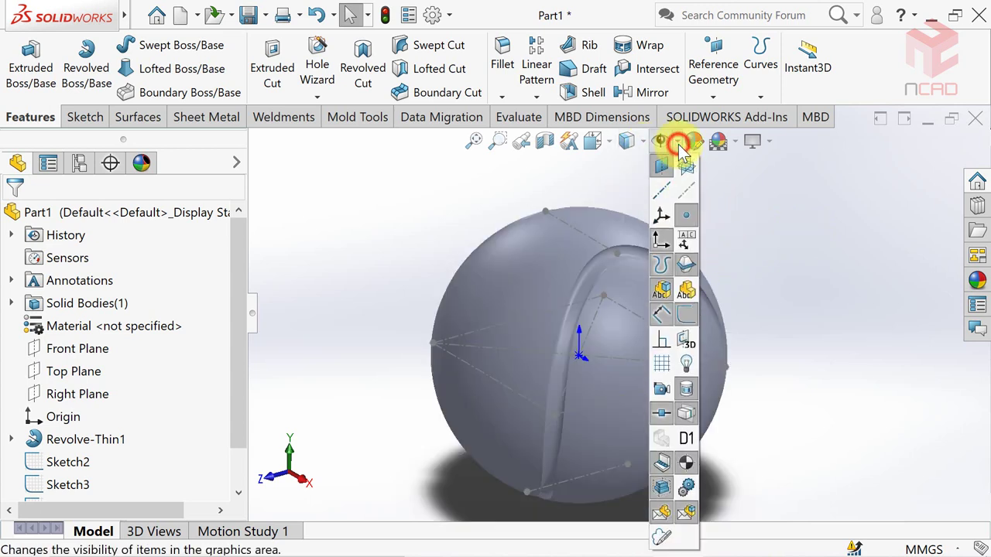
left_click(685, 314)
left_click(789, 271)
scroll(703, 340, "up", 2)
mouse_move(704, 348)
middle_mouse_down()
mouse_move(730, 299)
mouse_move(642, 410)
mouse_move(736, 332)
mouse_move(571, 418)
mouse_move(686, 361)
mouse_move(736, 387)
mouse_move(617, 390)
mouse_move(601, 405)
mouse_move(609, 408)
middle_mouse_up()
scroll(608, 408, "down", 2)
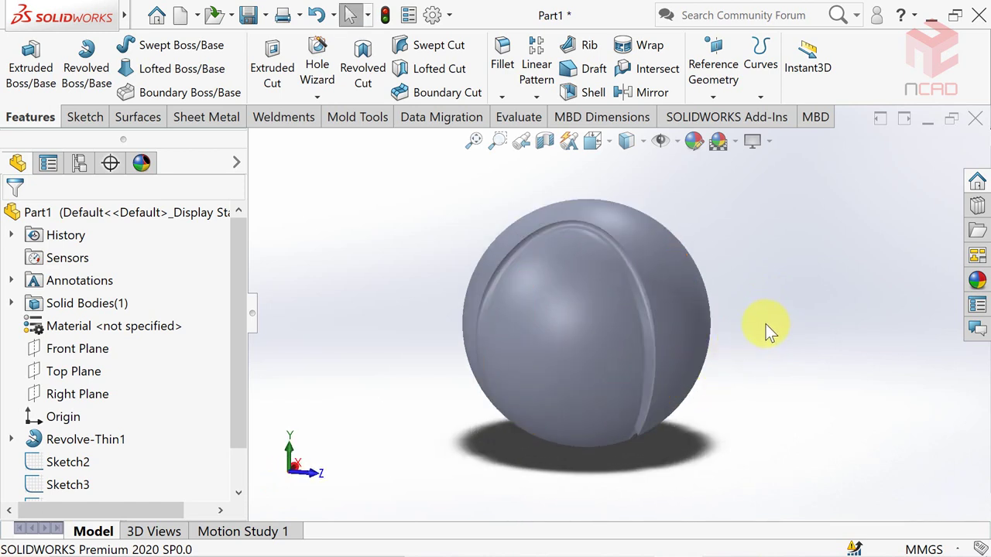
Apply the Fabric > Cloth canvas appearance to the sphere and select the Revolve-Thin1 body
left_click(978, 280)
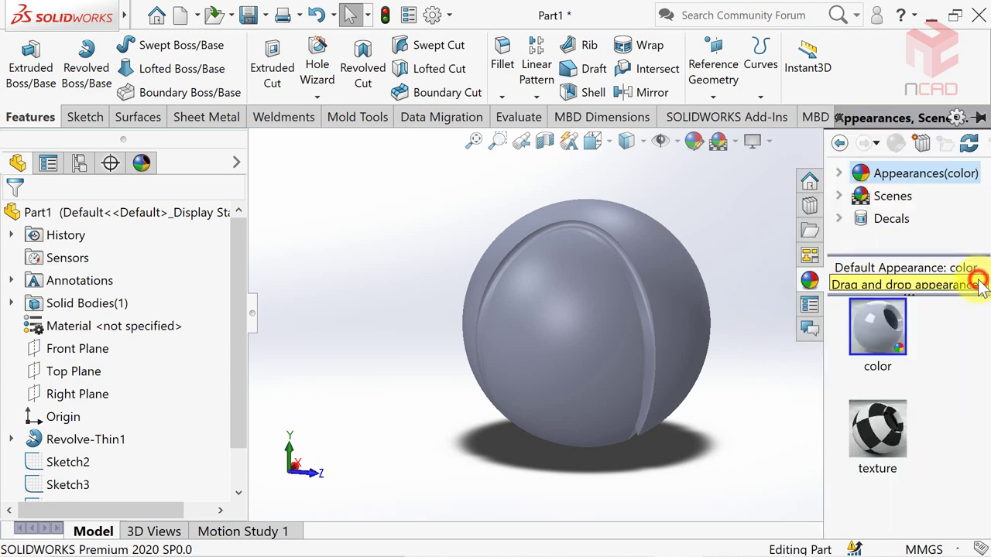
left_click(839, 173)
scroll(851, 194, "down", 1)
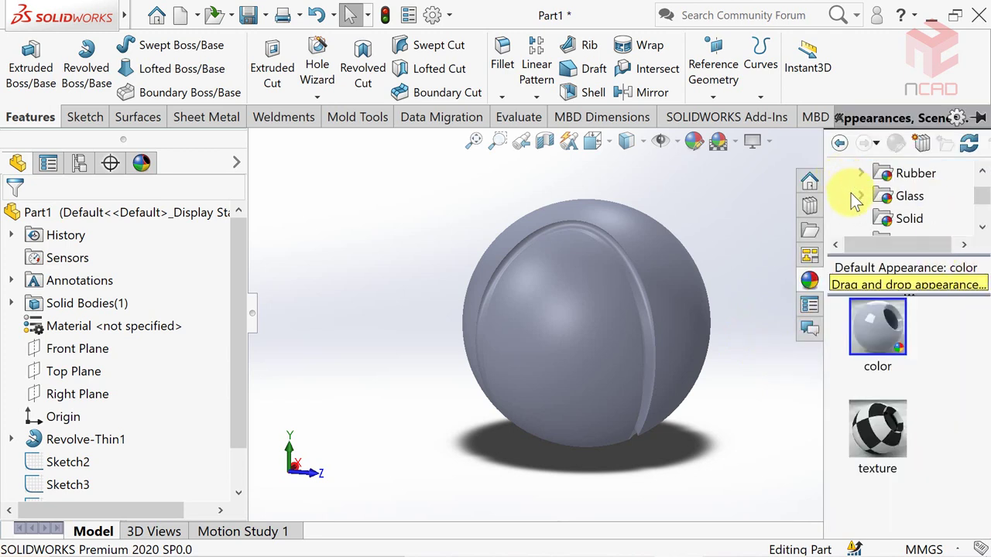
left_click(862, 173)
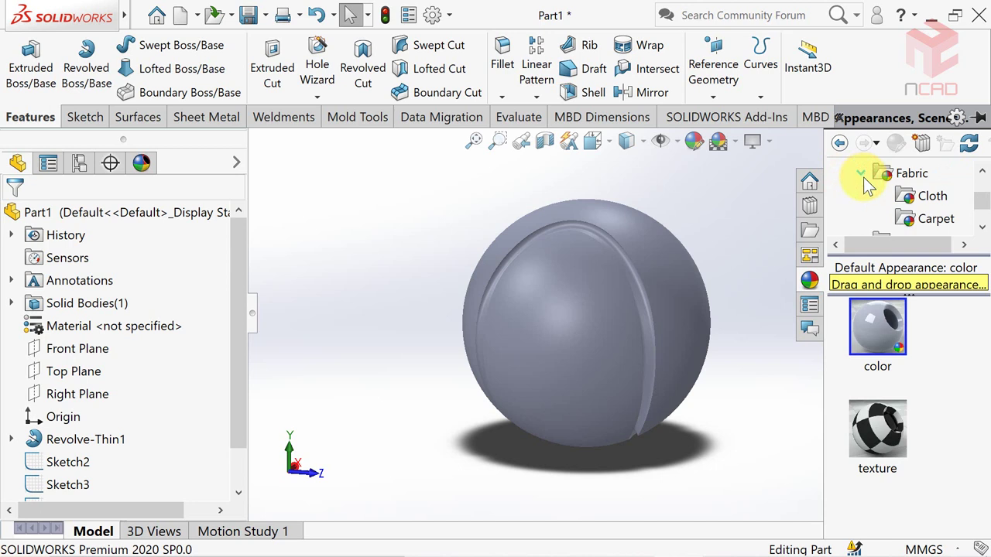
left_click(921, 195)
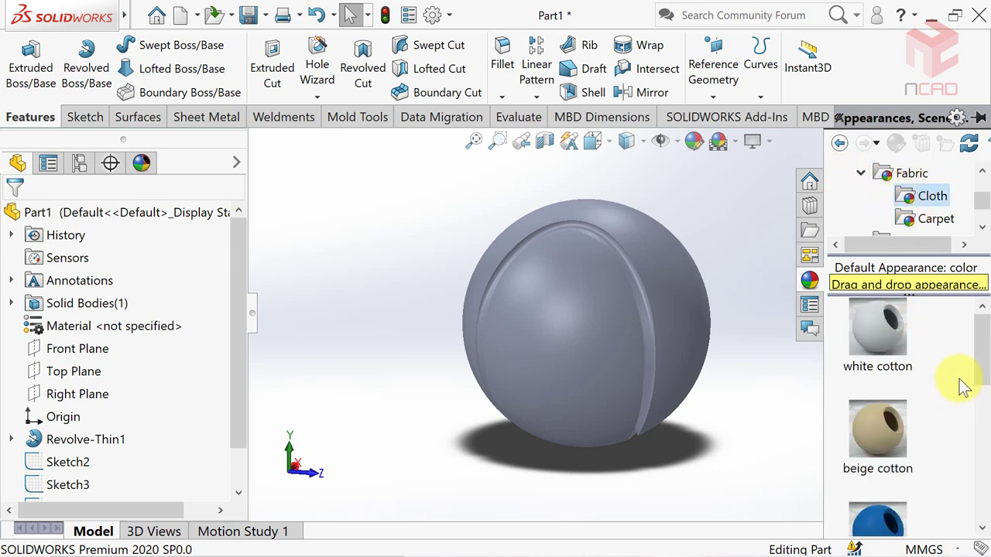
scroll(962, 387, "down", 3)
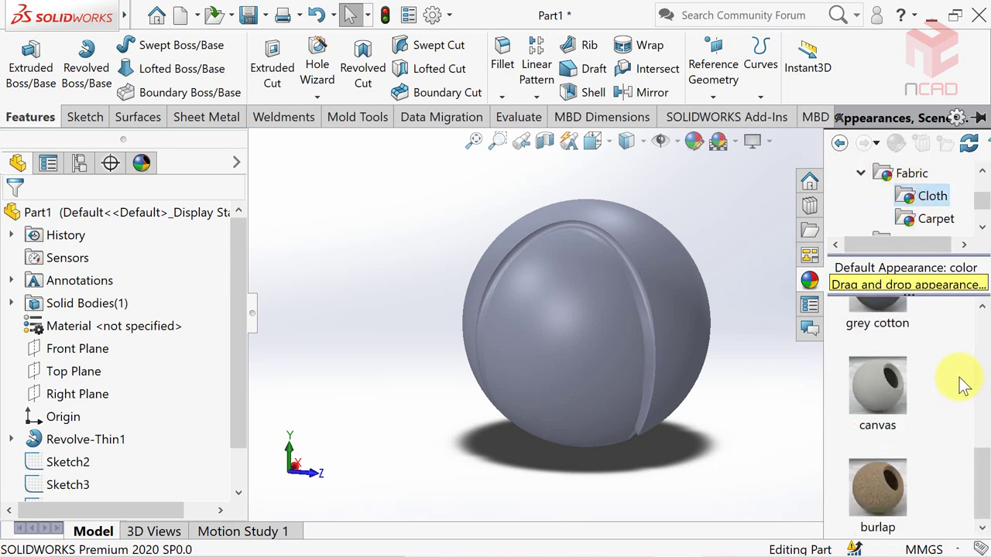
double_click(887, 391)
mouse_move(877, 385)
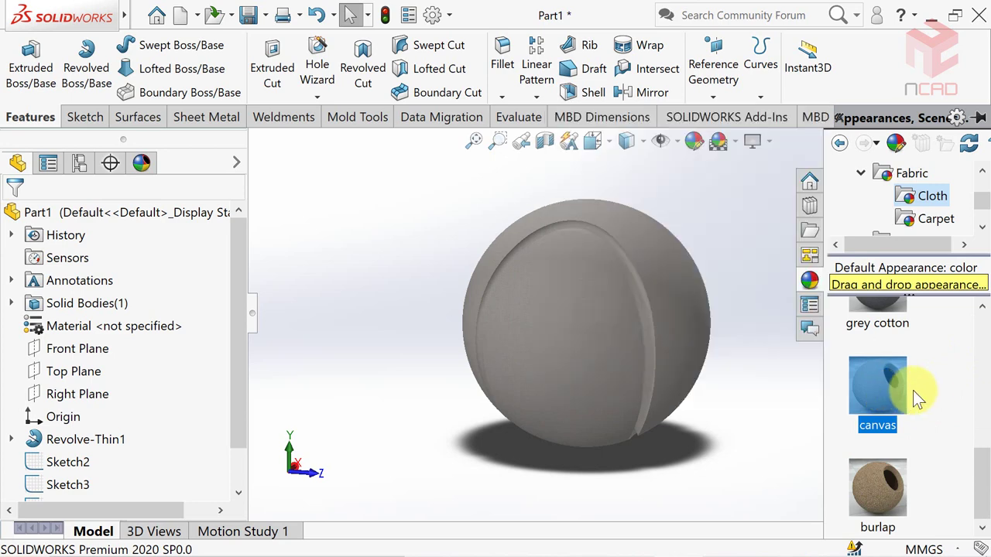
left_click(556, 376)
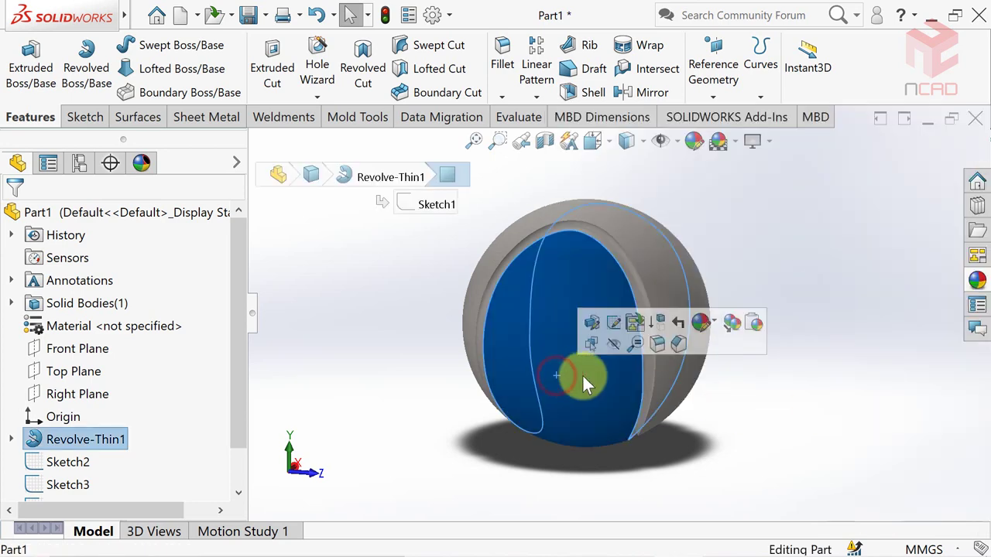
Drag the beige cotton appearance onto the sphere and collapse the appearance library
left_click(977, 281)
scroll(963, 363, "up", 3)
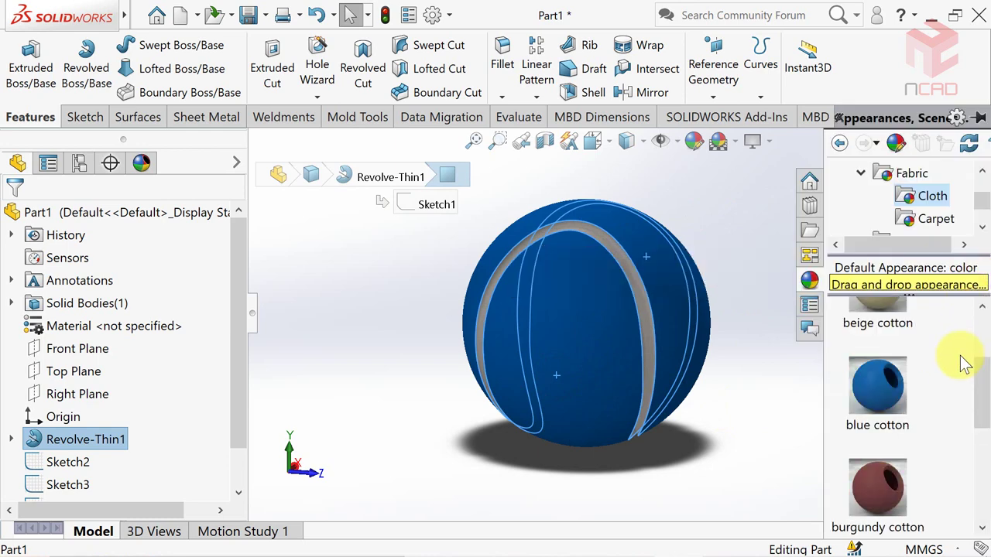
scroll(964, 364, "up", 1)
left_click(877, 433)
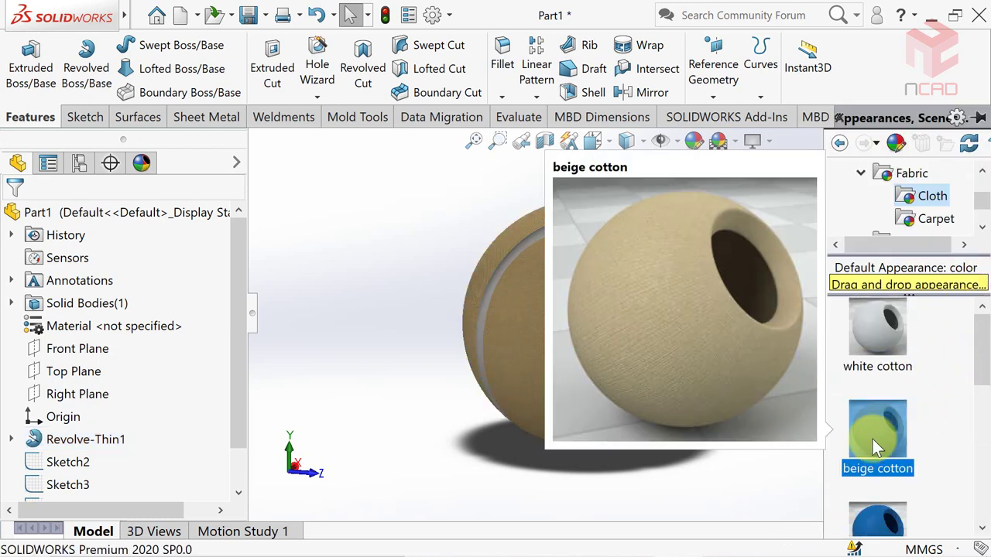
left_click_drag(872, 439, 778, 465)
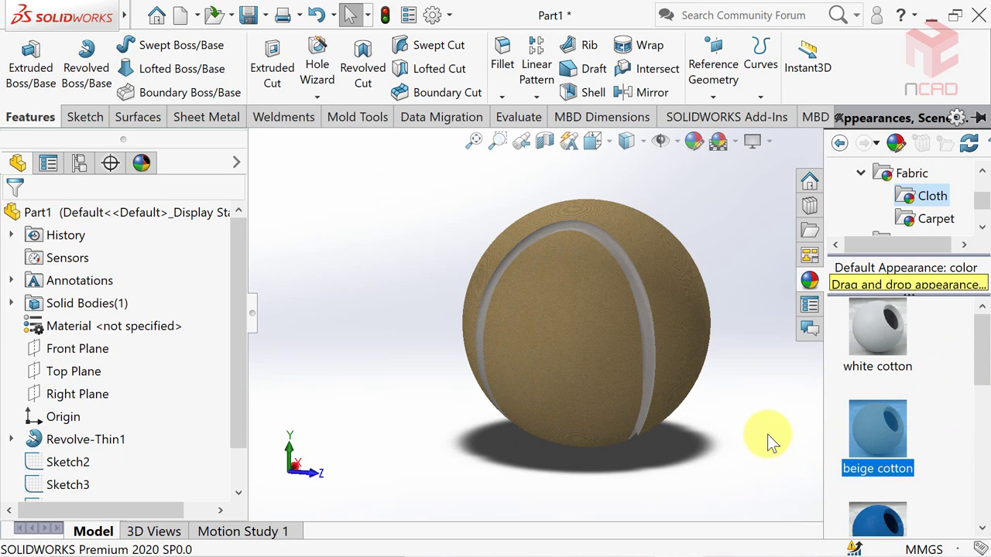
left_click(767, 434)
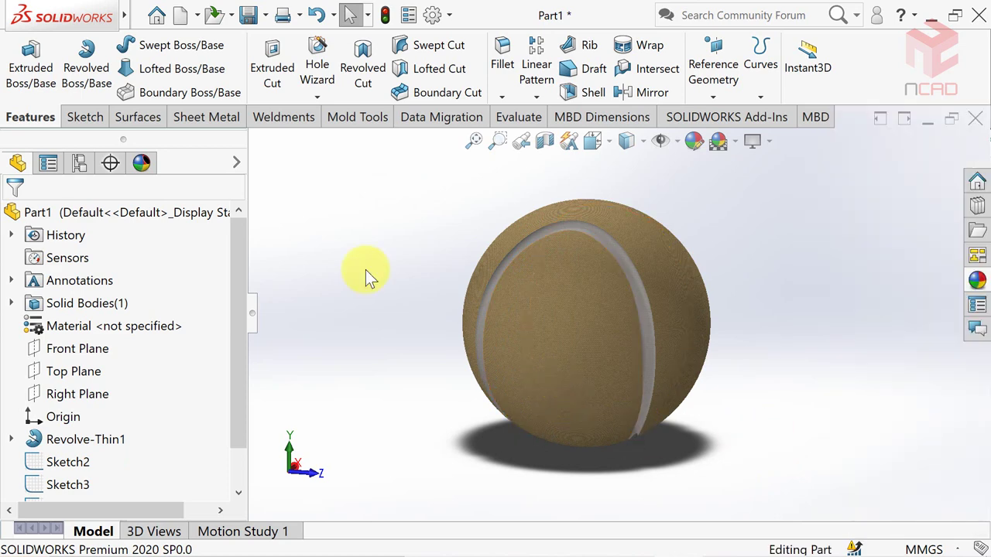
Edit the beige cotton appearance, enabling Color and picking light green RGB 174, 255, 139
left_click(143, 164)
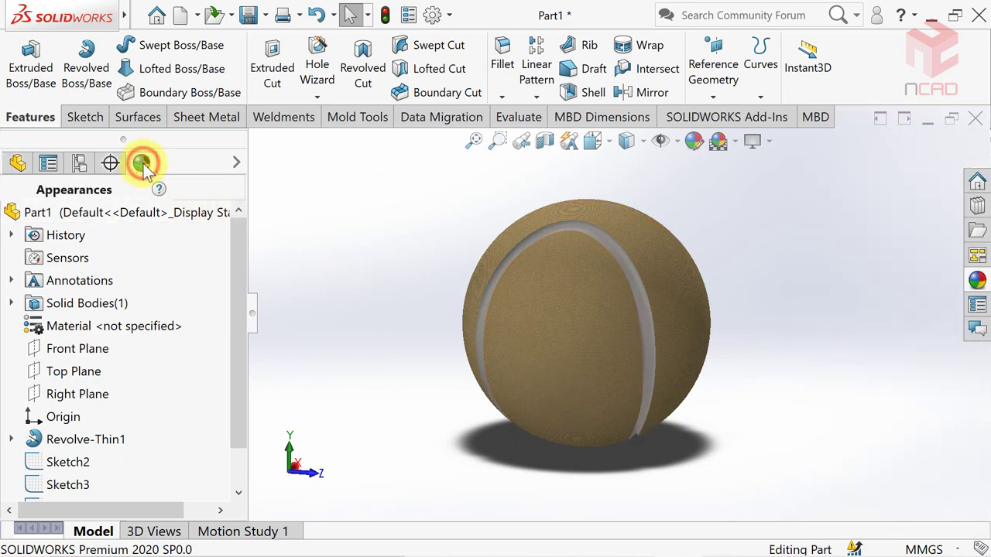
left_click(81, 291)
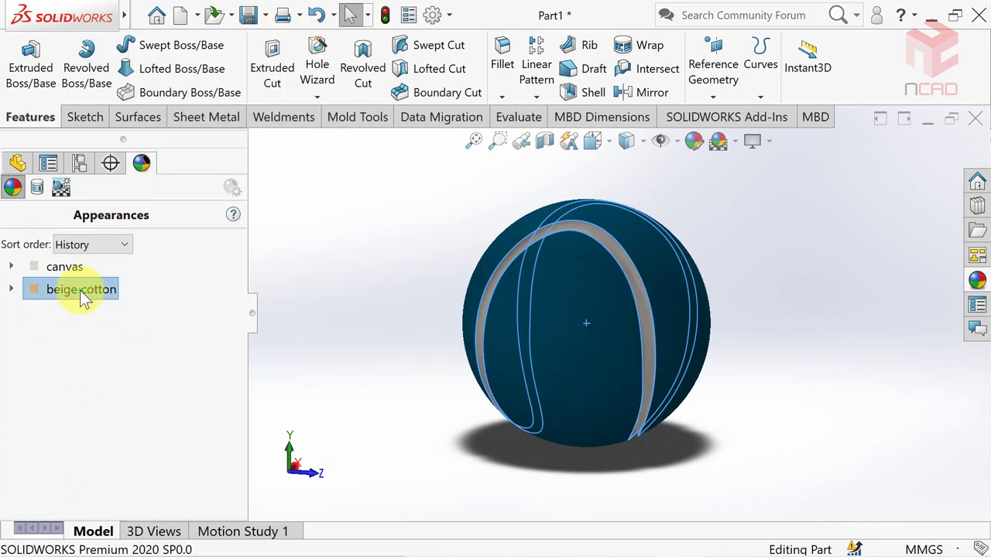
right_click(80, 290)
left_click(122, 324)
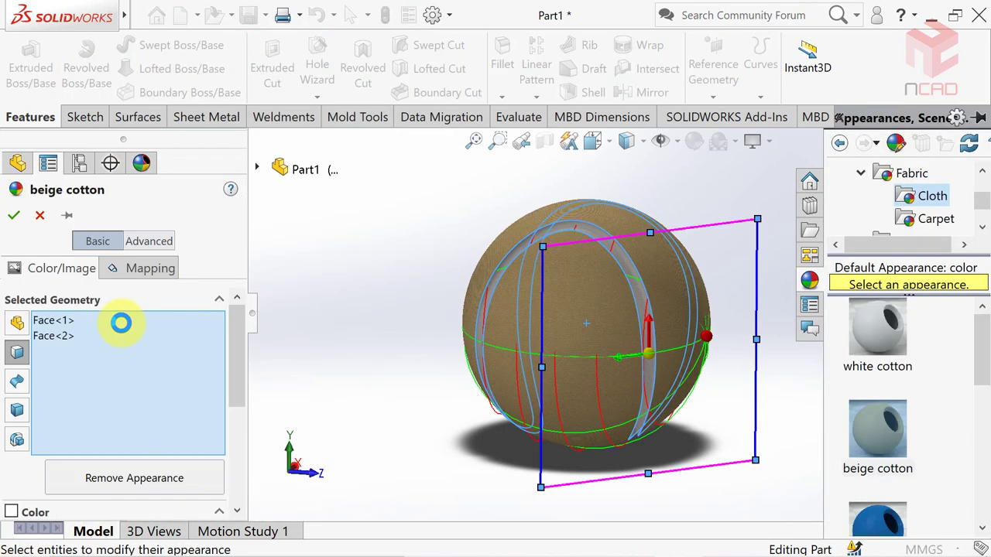
left_click_drag(236, 345, 237, 361)
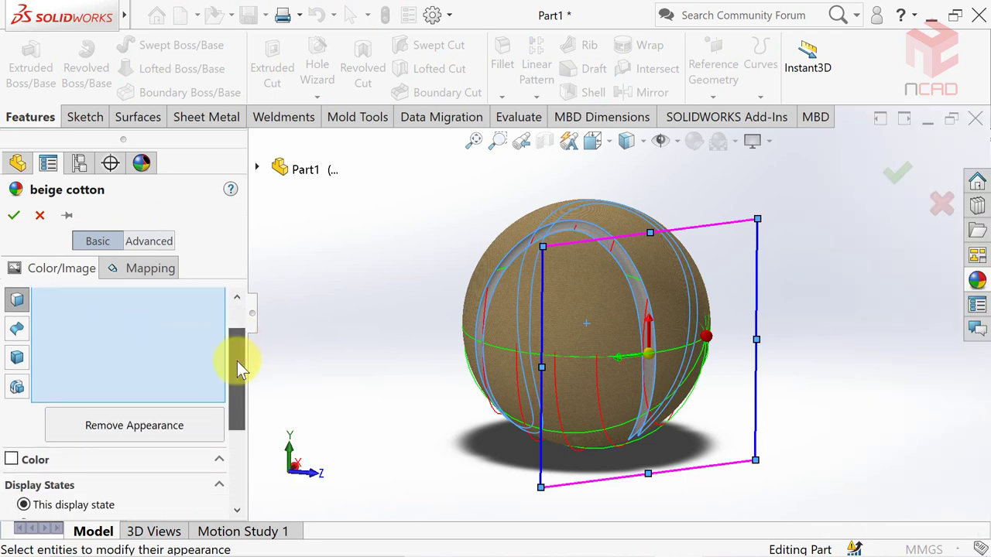
left_click(12, 460)
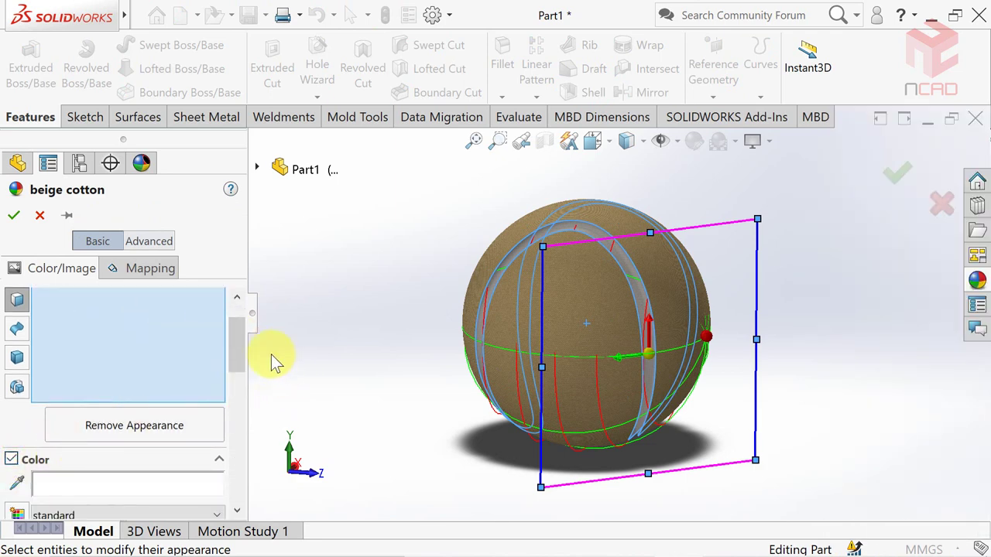
left_click_drag(237, 350, 230, 387)
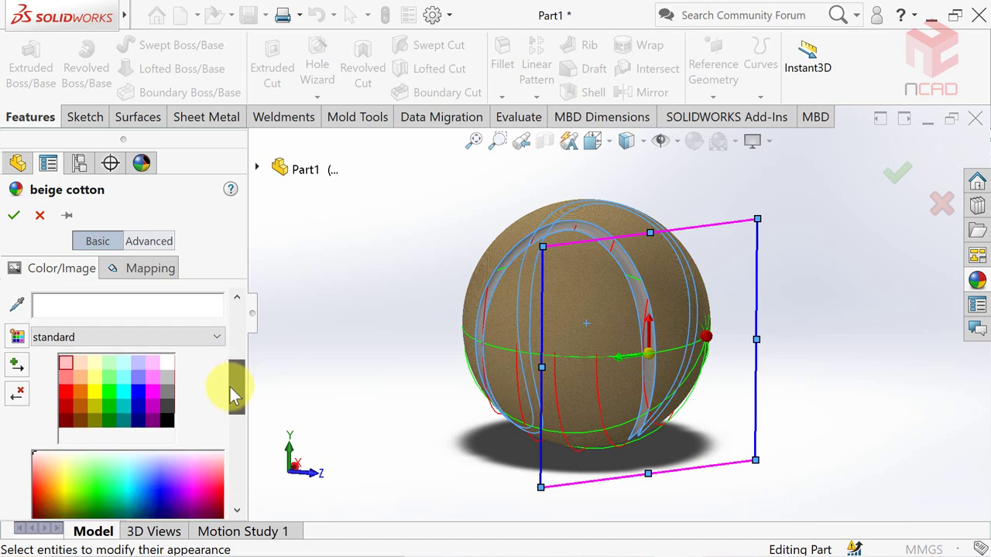
left_click(84, 473)
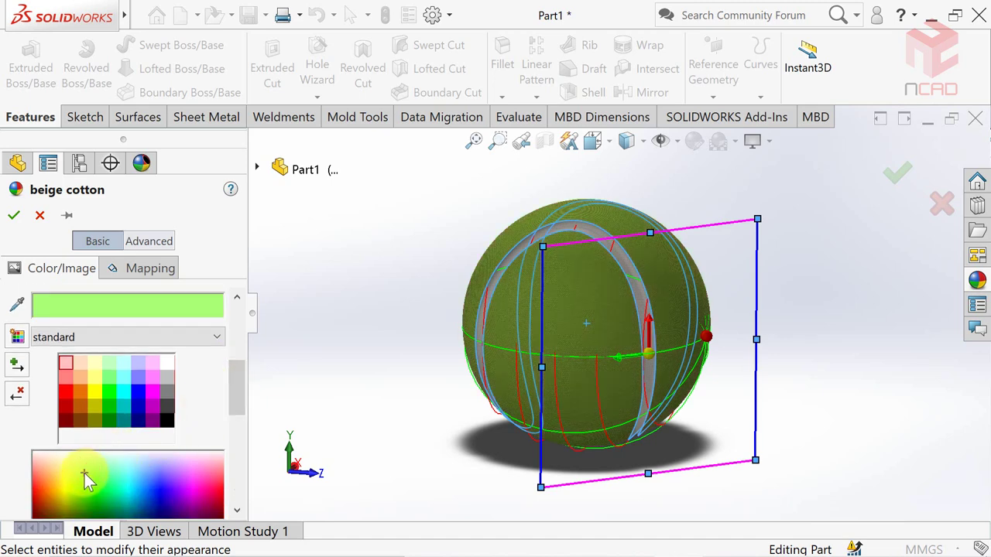
left_click(86, 467)
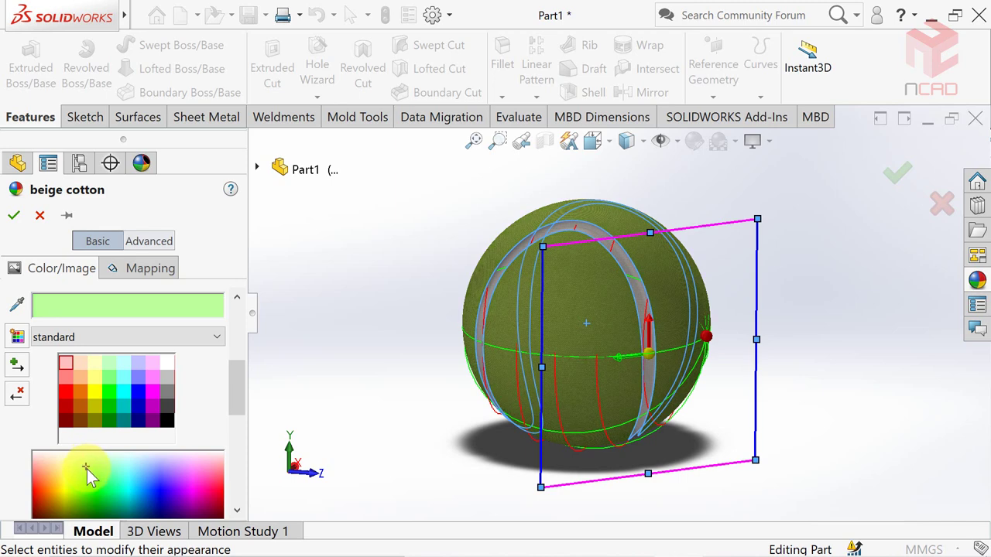
left_click(86, 469)
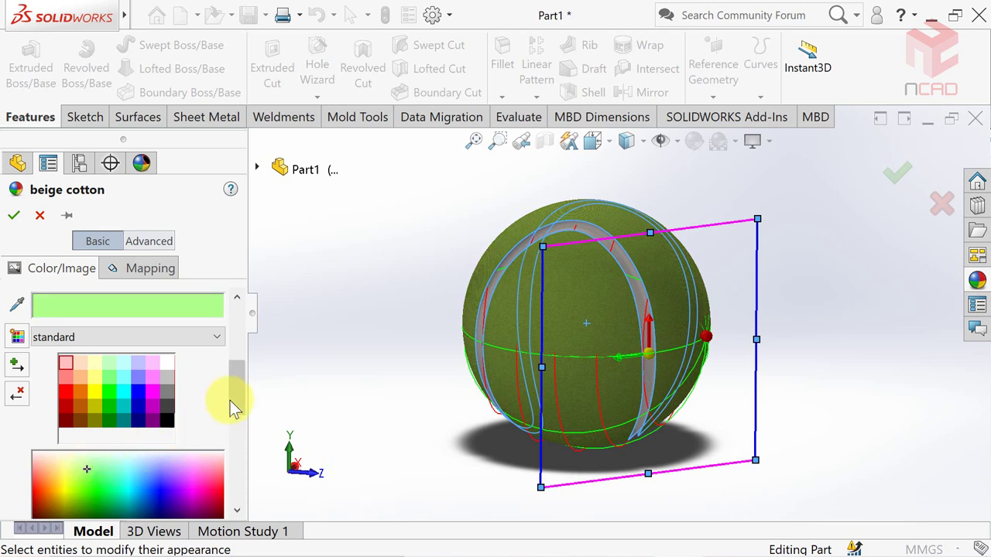
mouse_move(239, 383)
left_mouse_down()
mouse_move(234, 482)
mouse_move(236, 413)
left_mouse_up()
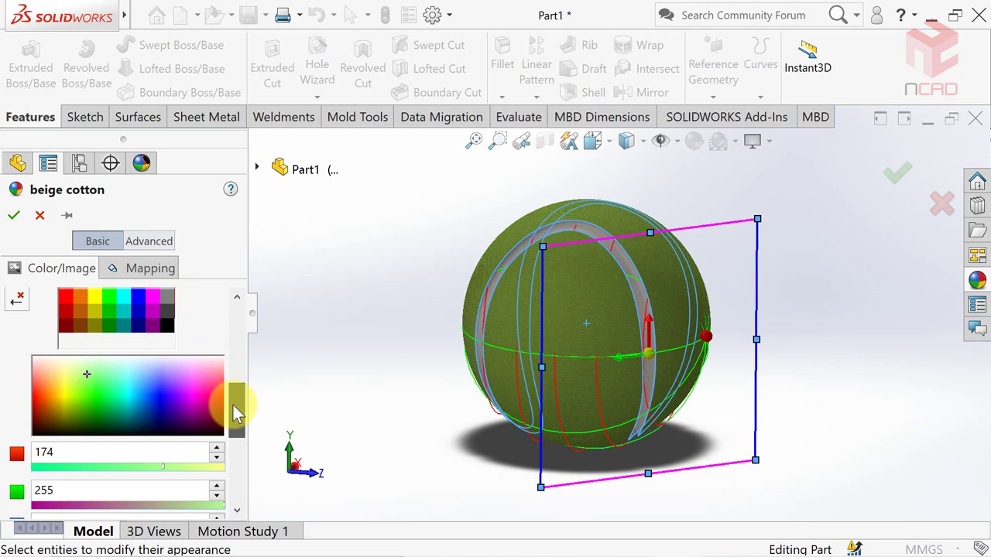
Set the cloth's advanced texture mapping size to 120 mm and apply the appearance edit
left_click(149, 273)
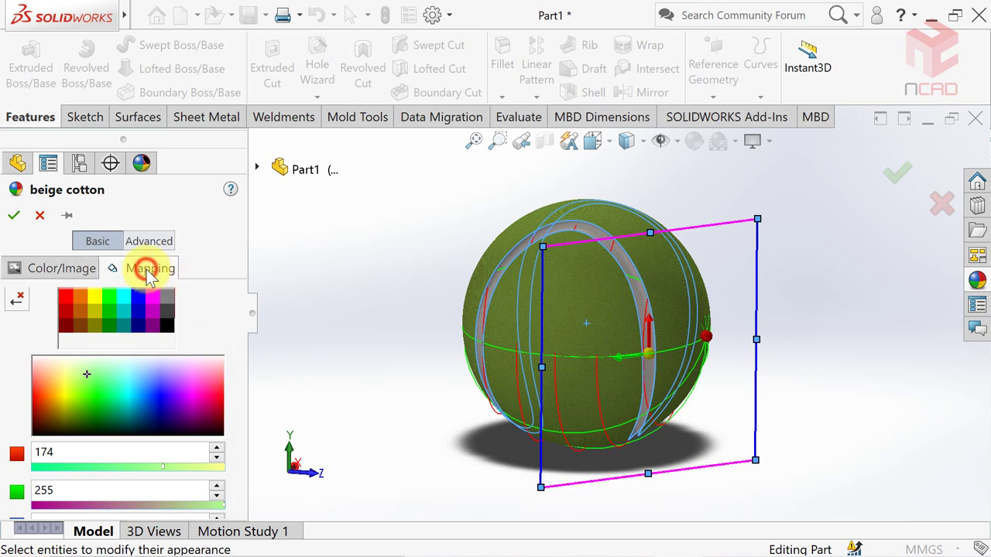
left_click(236, 430)
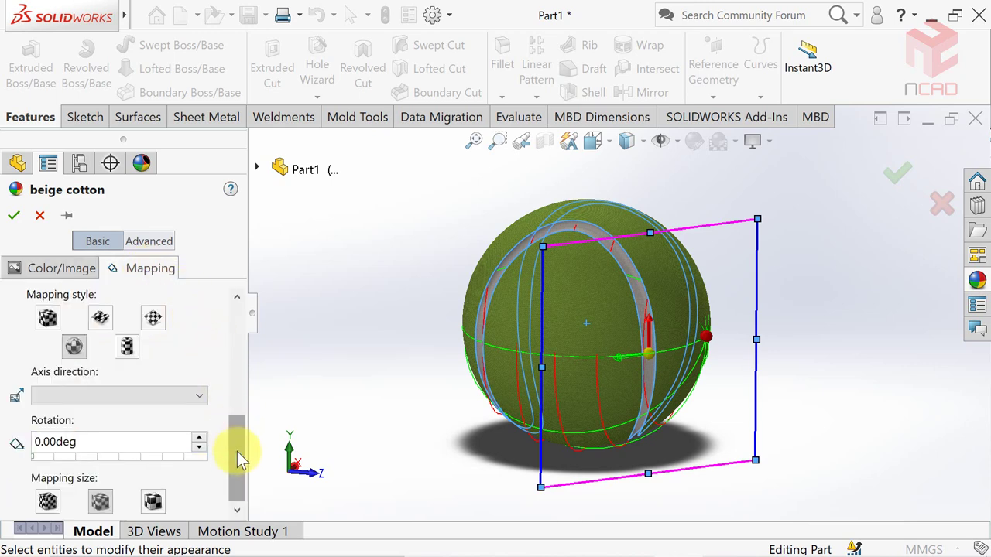
left_click_drag(237, 464, 230, 346)
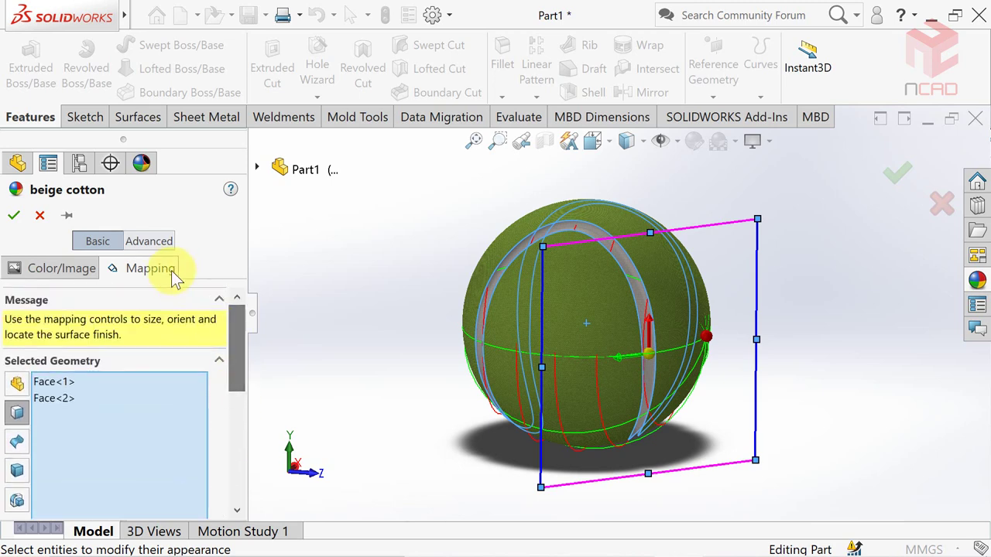
left_click(151, 239)
left_click(237, 358)
left_click_drag(238, 361, 230, 453)
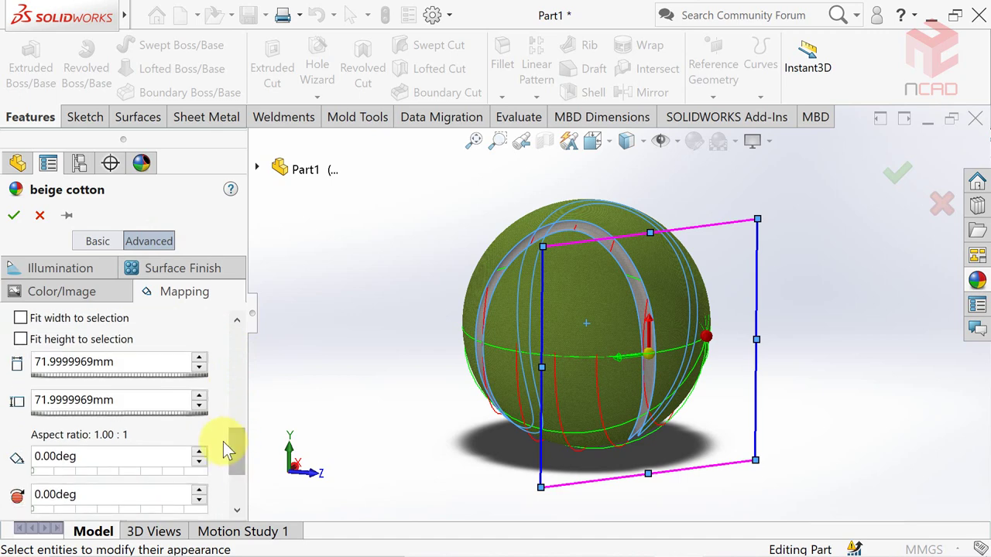
left_click_drag(94, 364, 45, 367)
type("120")
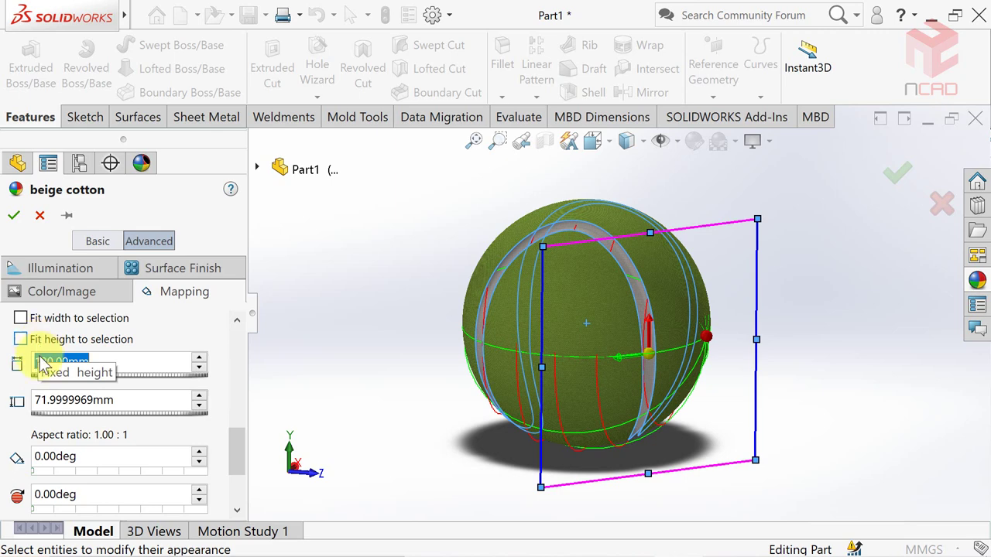
left_click(89, 401)
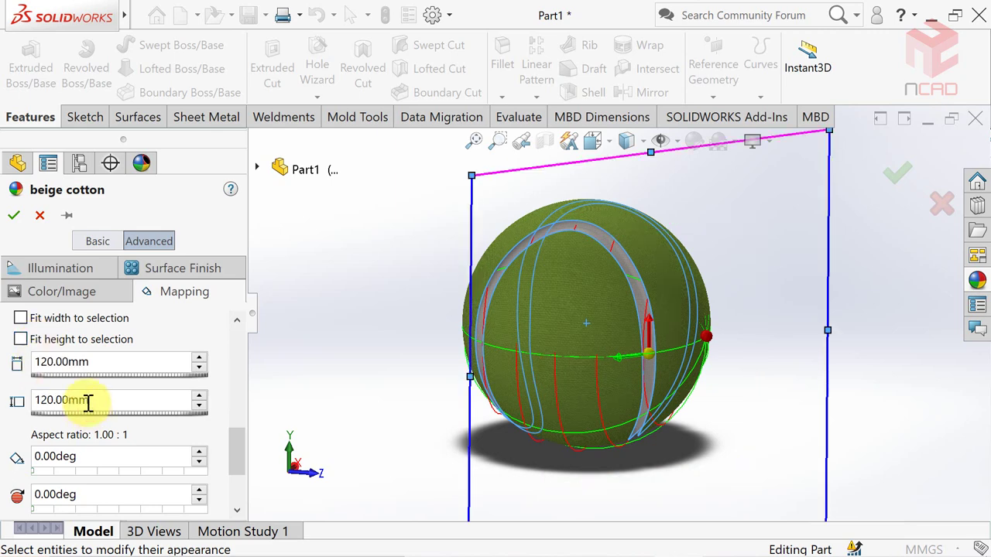
left_click(13, 215)
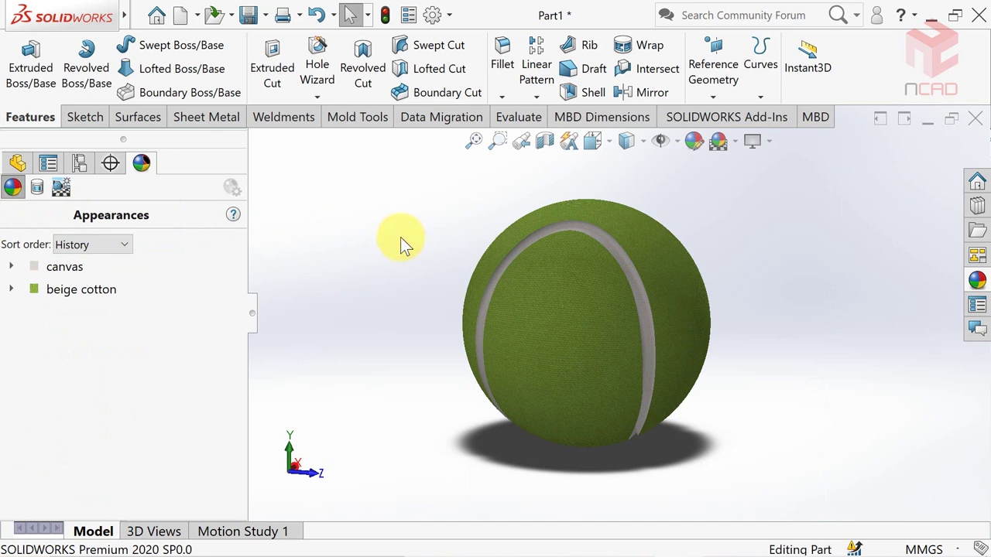
Apply the Courtyard Background scene and orbit the tennis ball within it
mouse_move(778, 266)
middle_mouse_down()
mouse_move(499, 410)
mouse_move(635, 414)
mouse_move(681, 343)
mouse_move(666, 356)
mouse_move(615, 338)
mouse_move(531, 391)
mouse_move(612, 360)
mouse_move(602, 353)
mouse_move(719, 313)
middle_mouse_up()
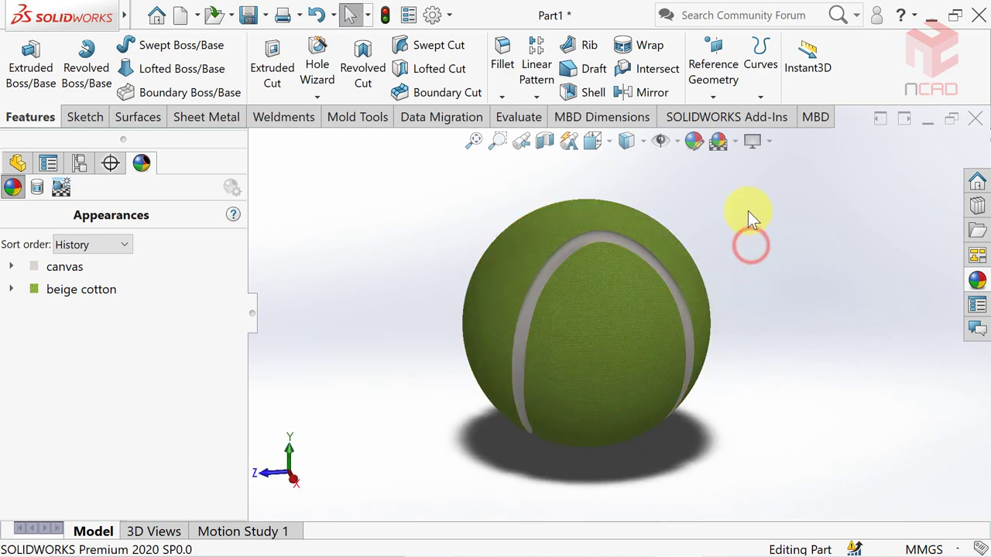
left_click(736, 141)
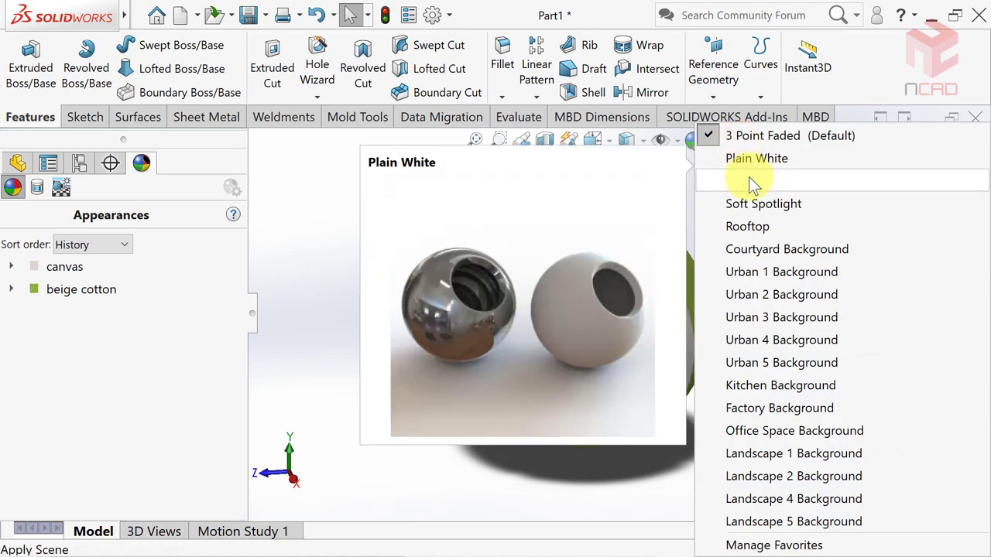
left_click(762, 249)
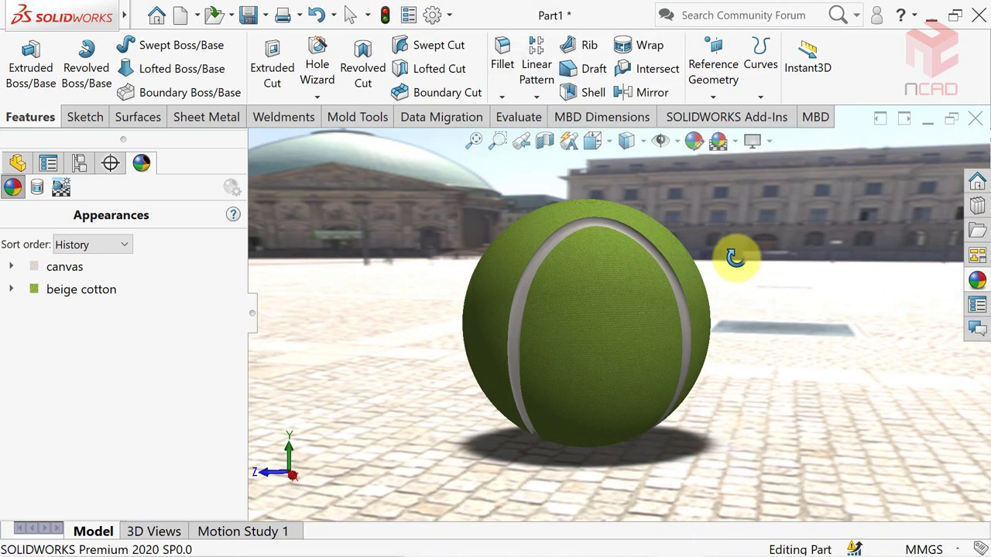
mouse_move(703, 270)
middle_mouse_down()
mouse_move(580, 397)
mouse_move(604, 382)
mouse_move(648, 405)
mouse_move(614, 413)
mouse_move(648, 262)
mouse_move(665, 305)
mouse_move(643, 321)
mouse_move(647, 331)
mouse_move(631, 330)
middle_mouse_up()
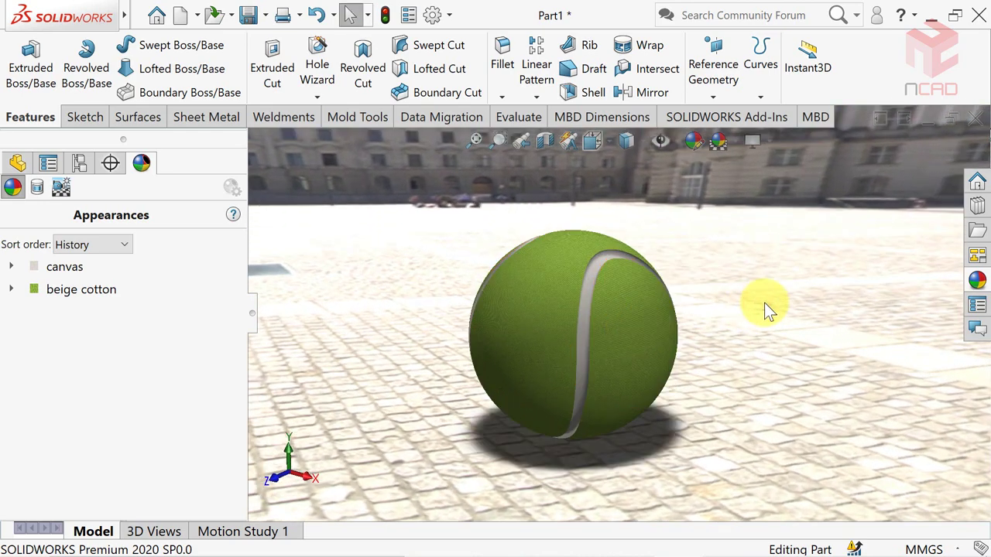